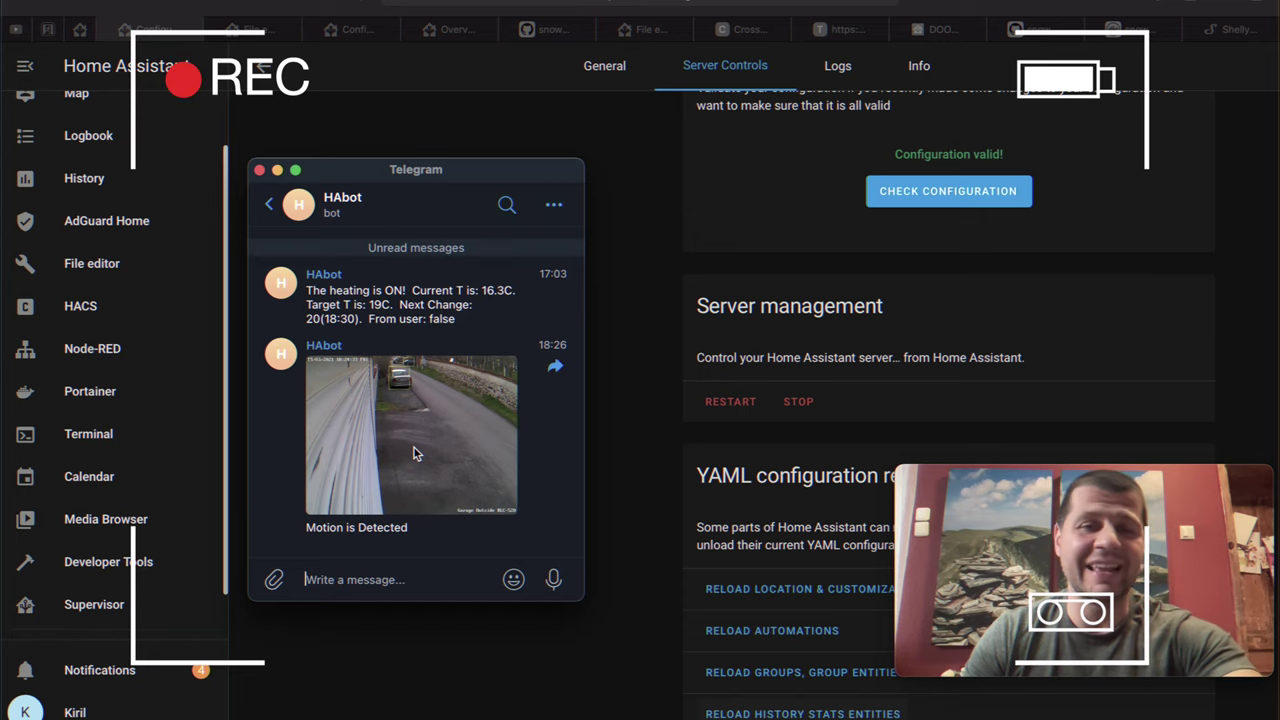
# Enlarge the motion-detected camera snapshot from Telegram
pyautogui.click(420, 455)
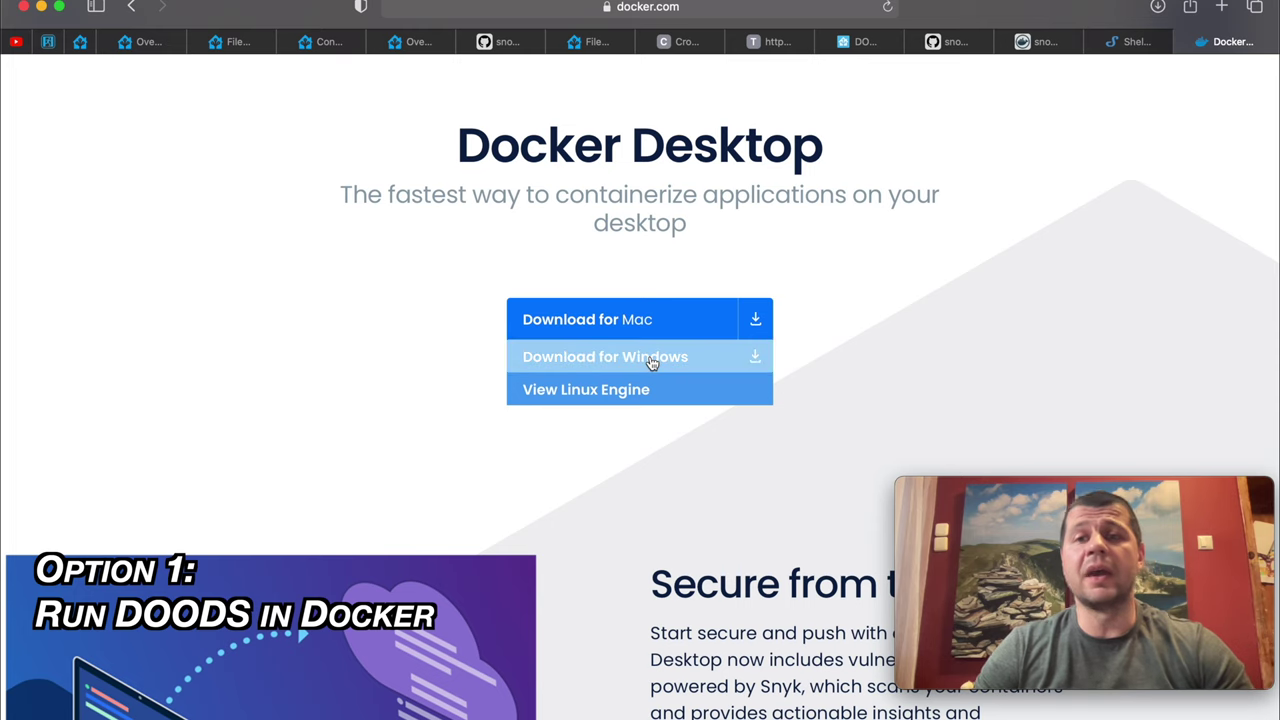
# Find the DOODS docker run command on Docker Hub, then recheck the DOODS integration docs
pyautogui.click(1043, 41)
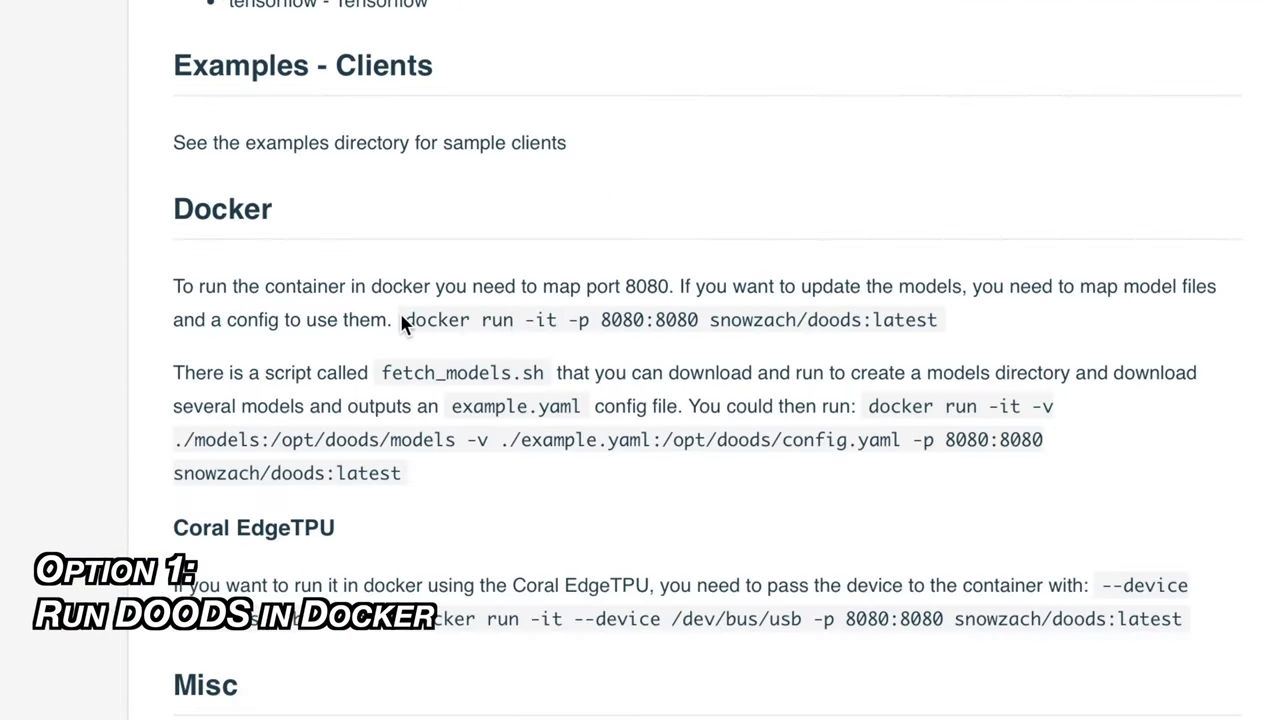
pyautogui.moveTo(403, 320)
pyautogui.mouseDown()
pyautogui.moveTo(700, 363)
pyautogui.moveTo(935, 322)
pyautogui.mouseUp()
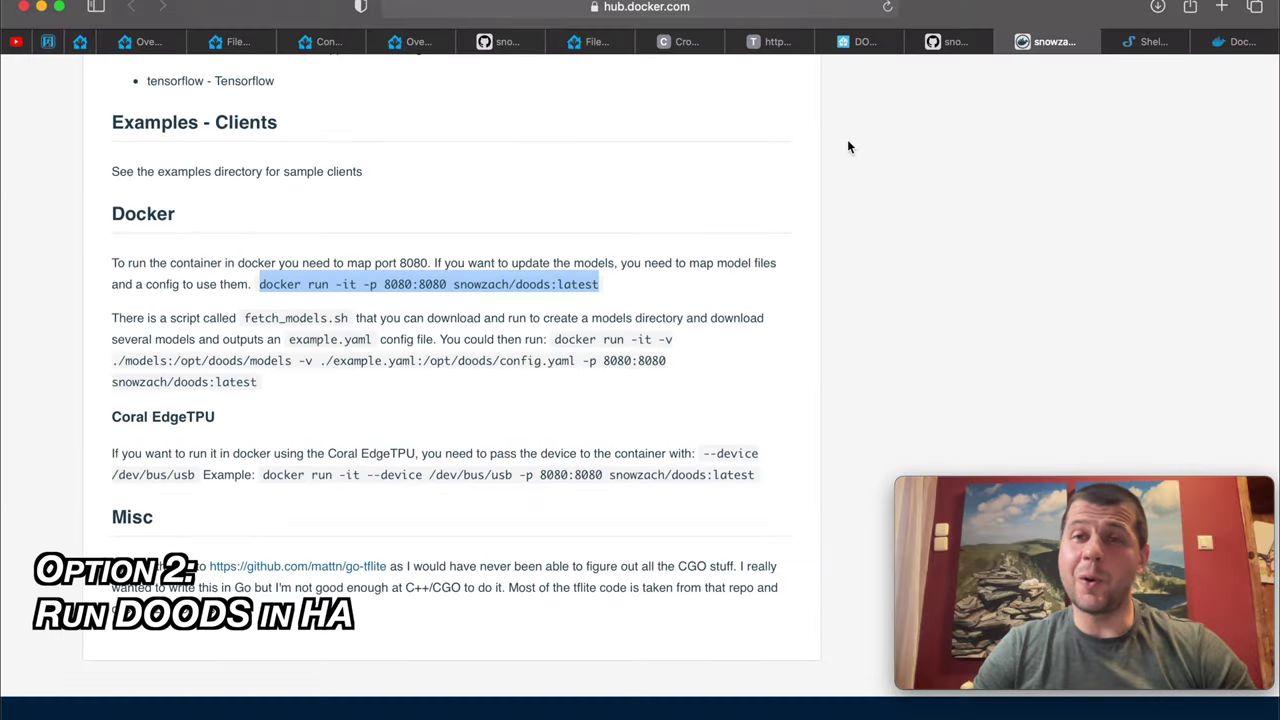
pyautogui.click(866, 46)
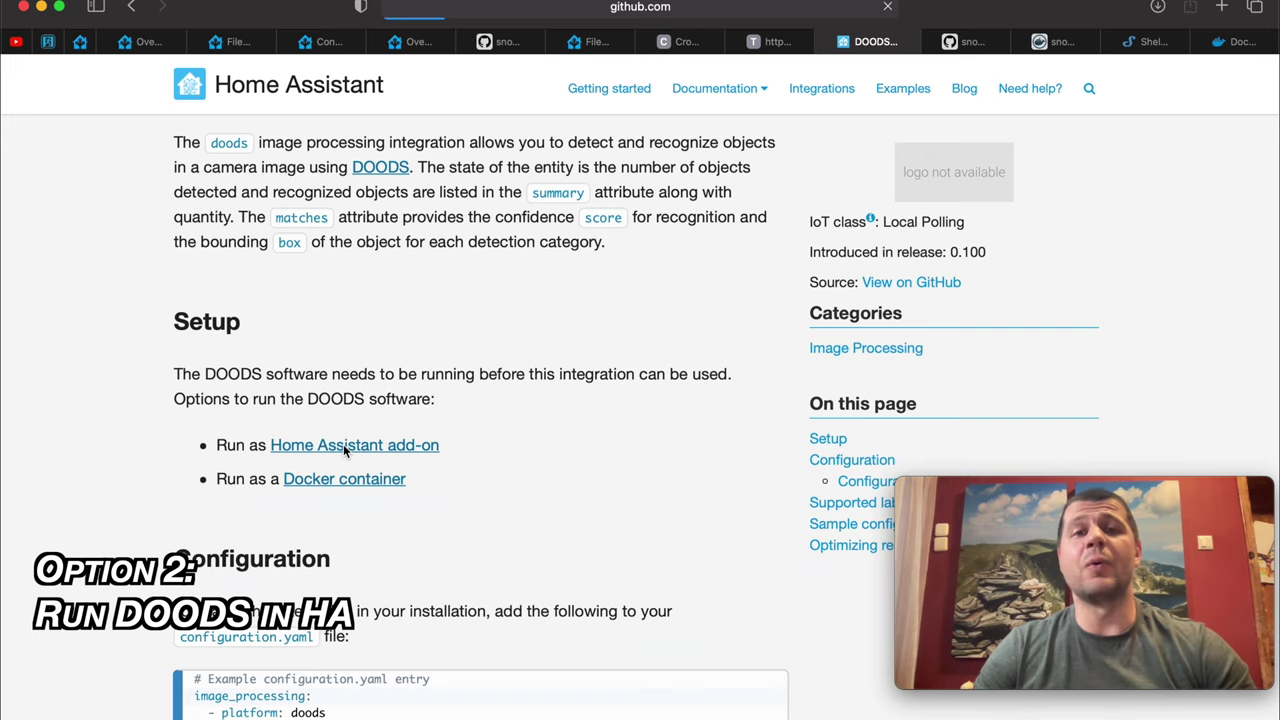
pyautogui.scroll(-3, 343, 451)
pyautogui.scroll(-5, 343, 449)
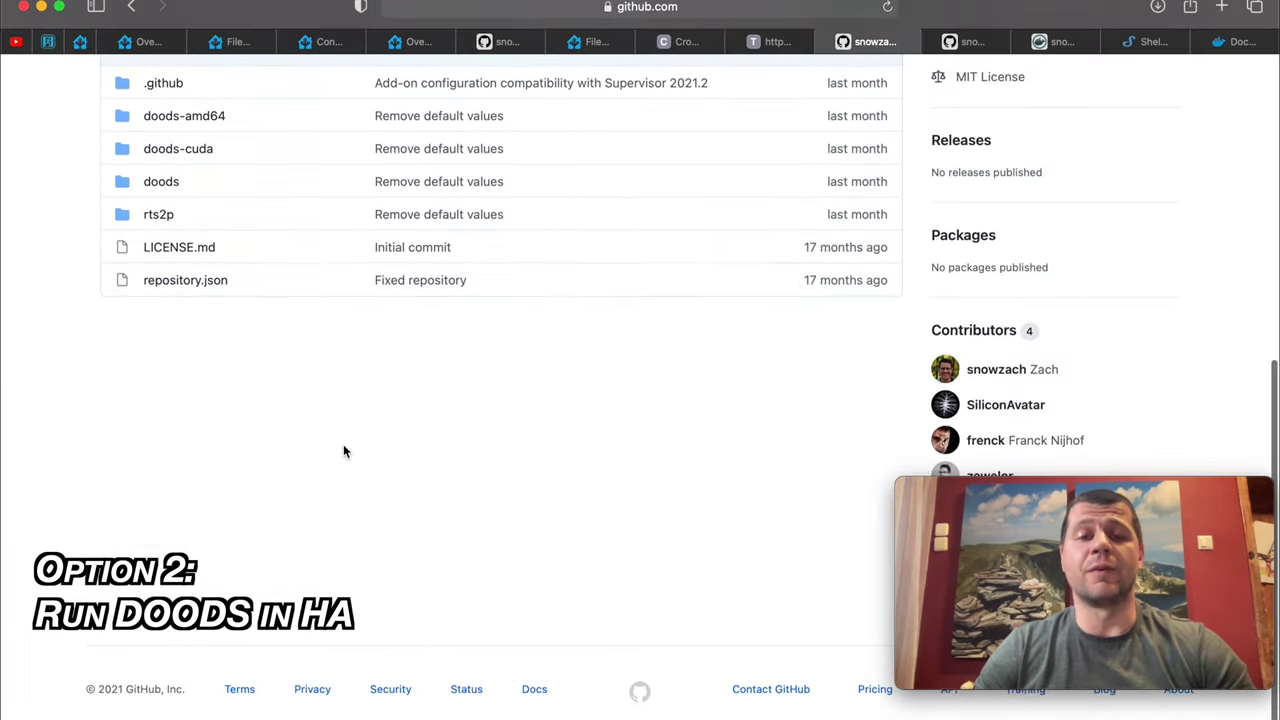
pyautogui.scroll(5, 343, 449)
# Search the Supervisor Add-on Store for 'DOODS' to list the DOODS add-ons
pyautogui.click(82, 32)
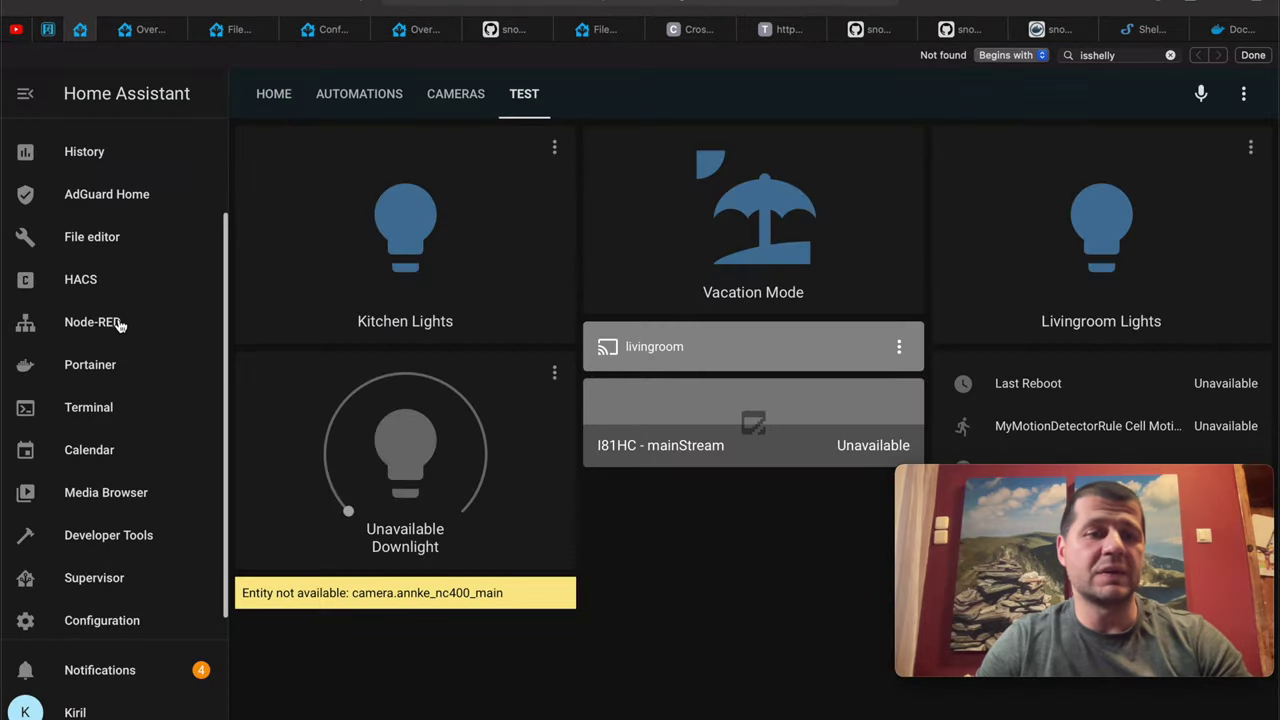
pyautogui.click(110, 592)
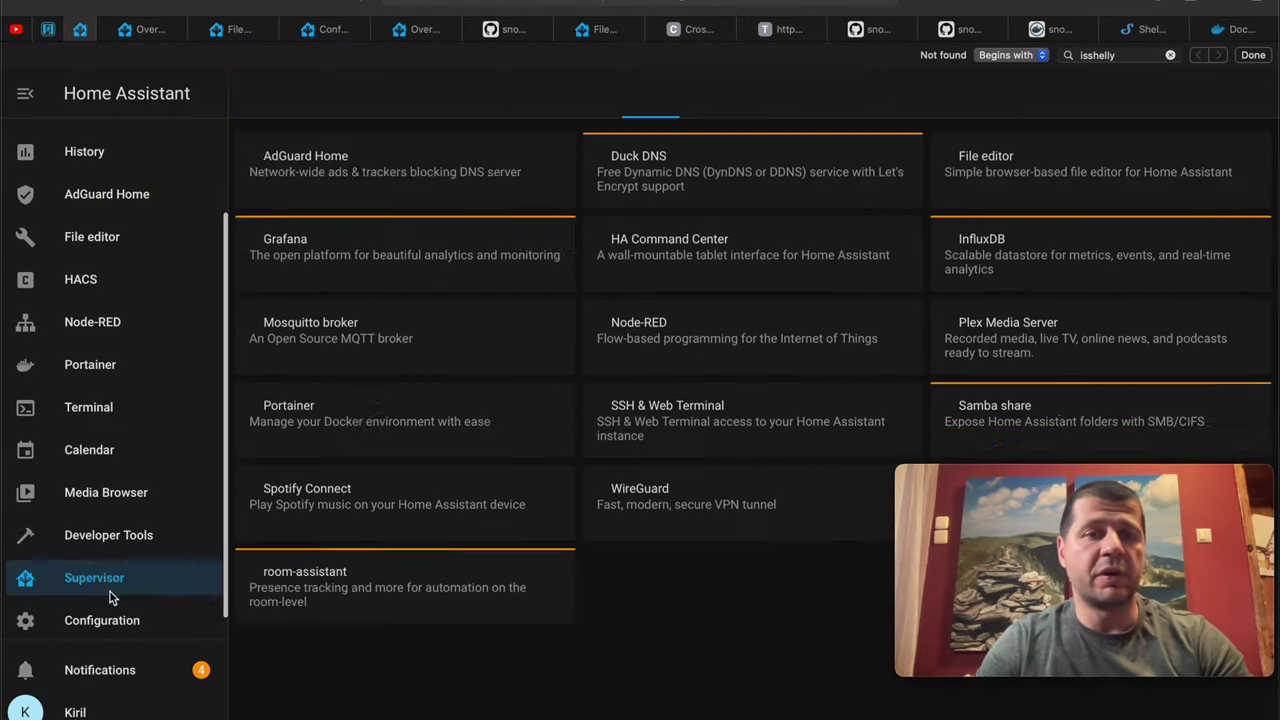
pyautogui.click(688, 100)
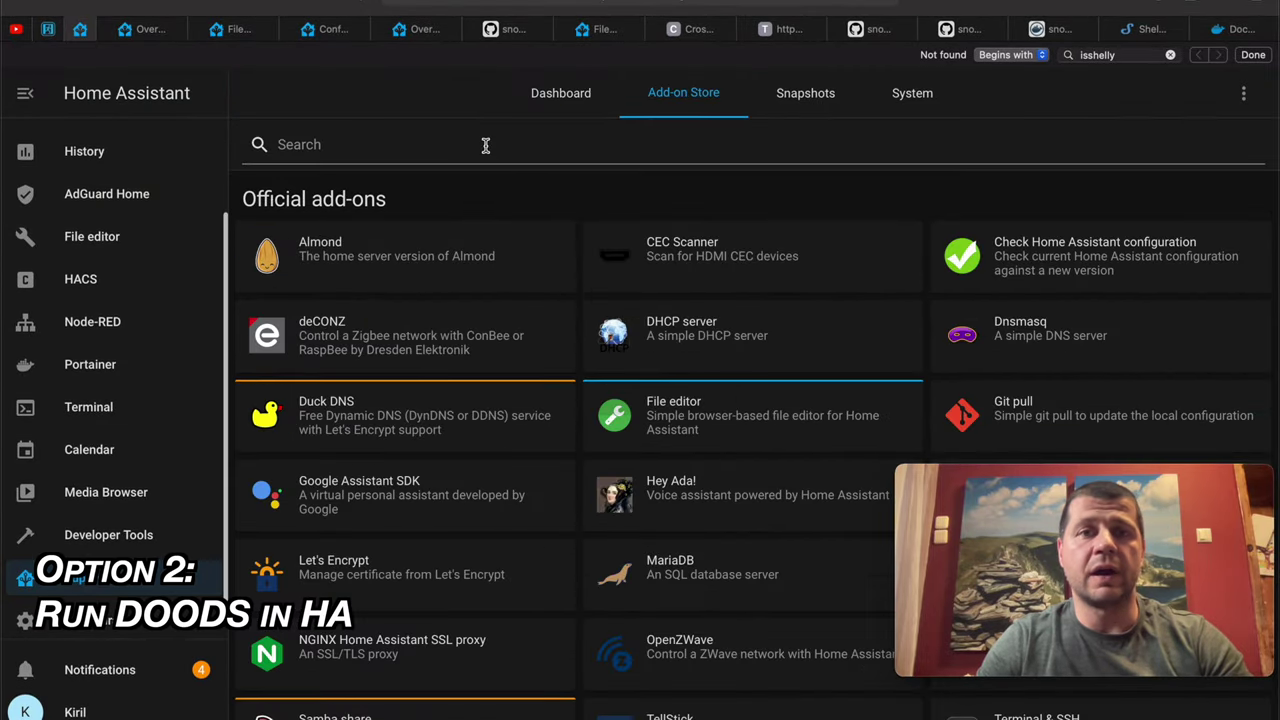
pyautogui.write('DOODS')
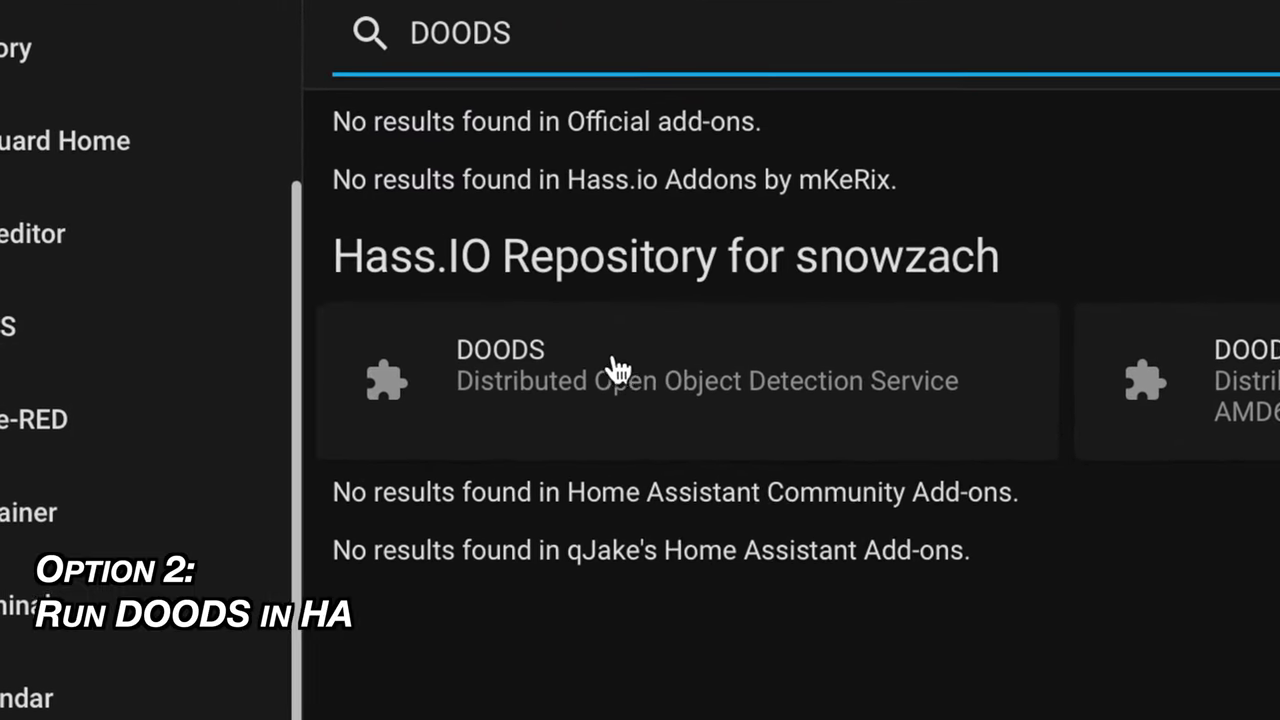
# Open the DOODS add-on, review its detector configuration options, and return to its Info page
pyautogui.click(588, 372)
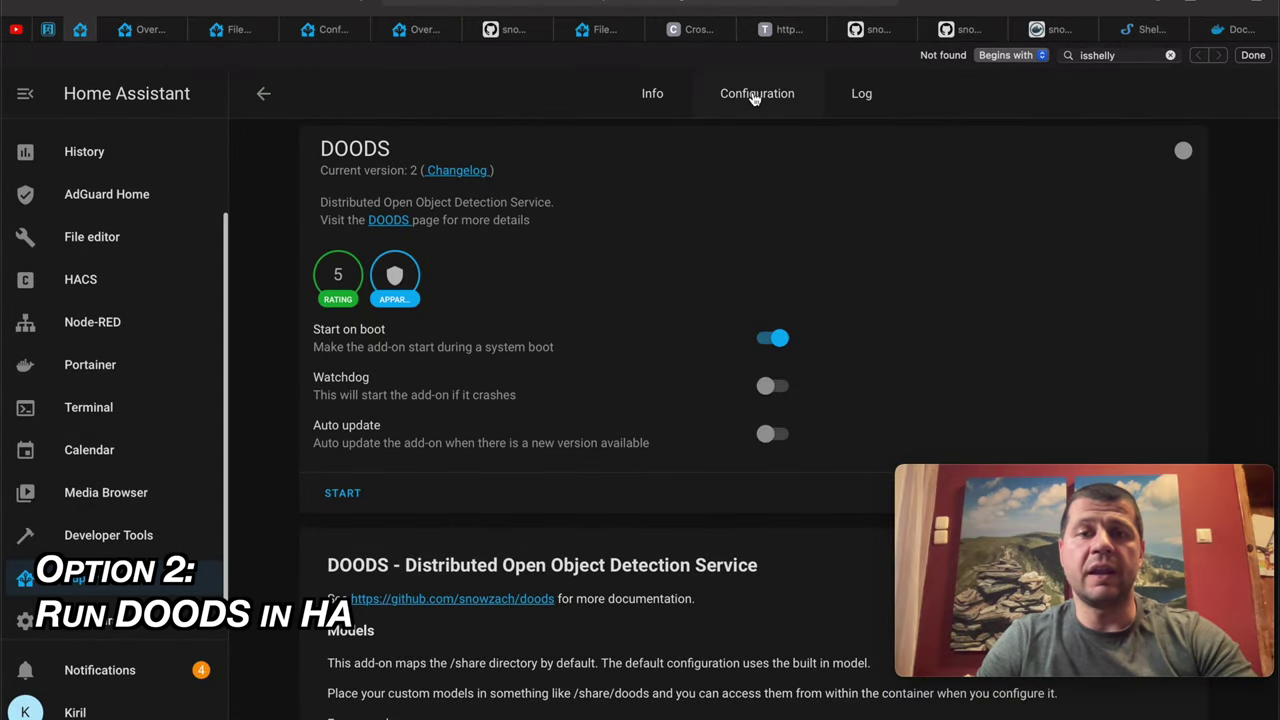
pyautogui.click(755, 95)
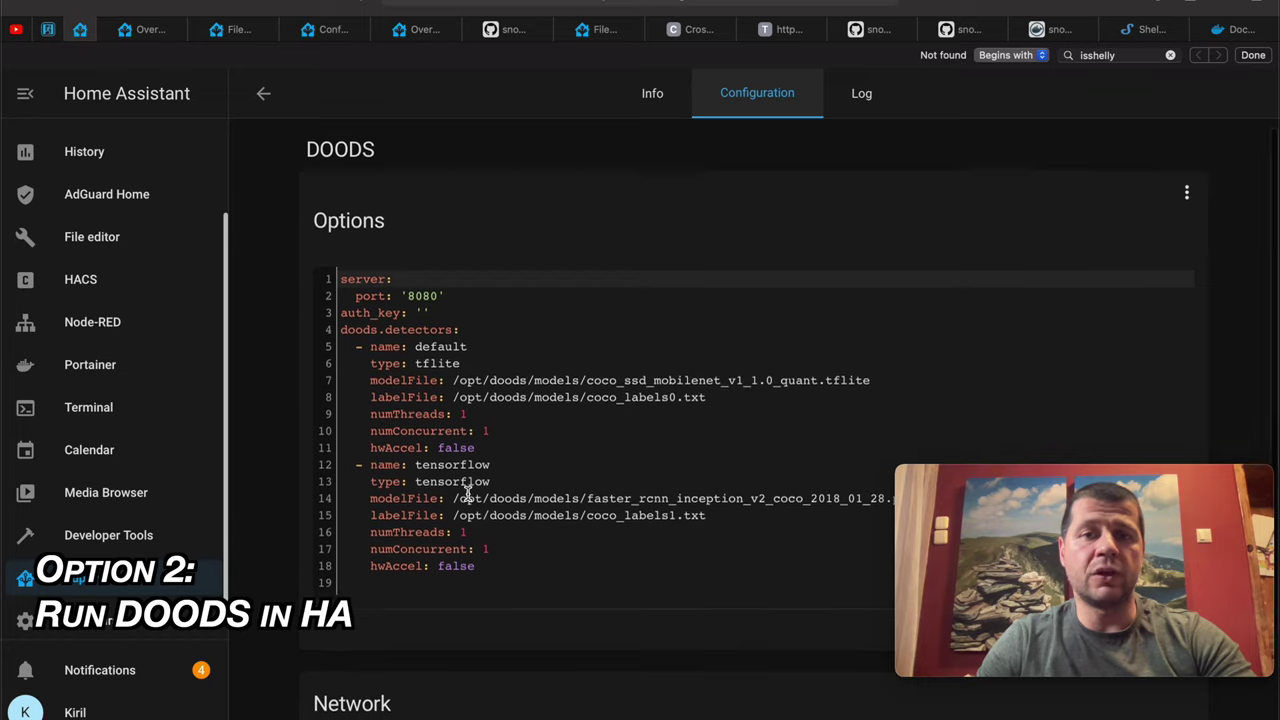
pyautogui.scroll(-1, 467, 494)
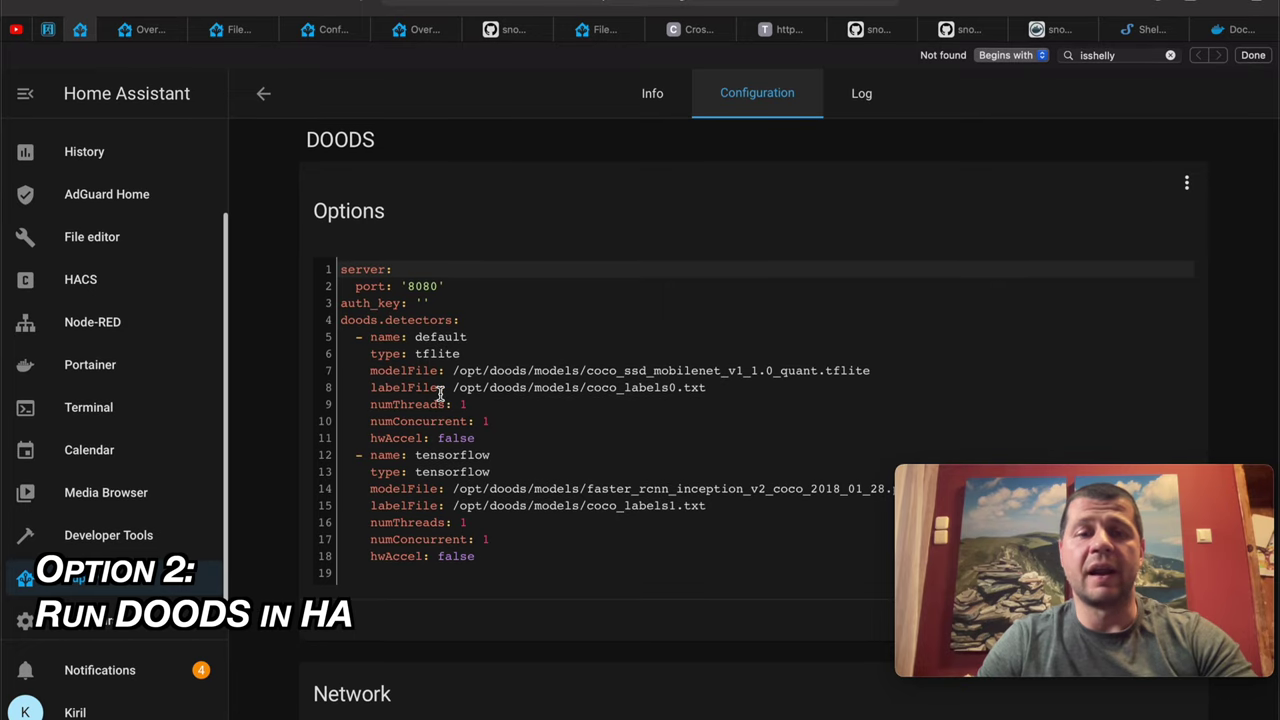
pyautogui.click(647, 105)
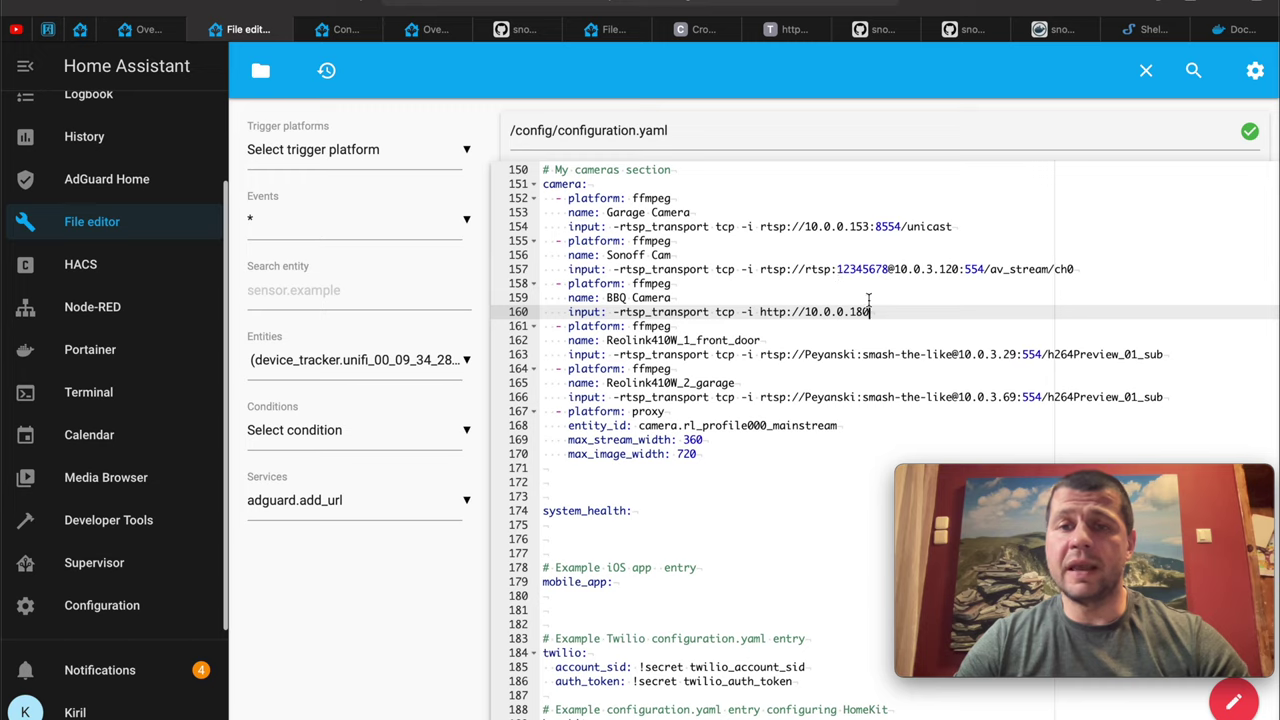
# Highlight the front door camera stream line in configuration.yaml's camera section
pyautogui.doubleClick(830, 355)
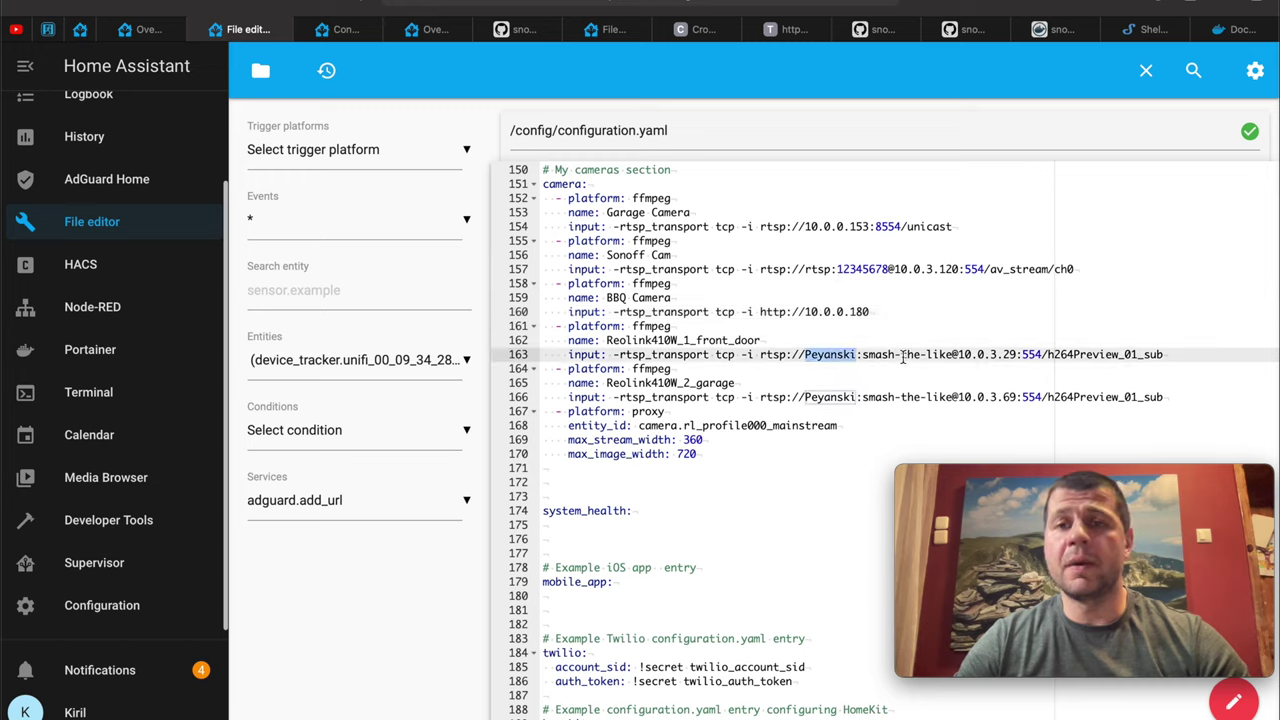
pyautogui.tripleClick(978, 354)
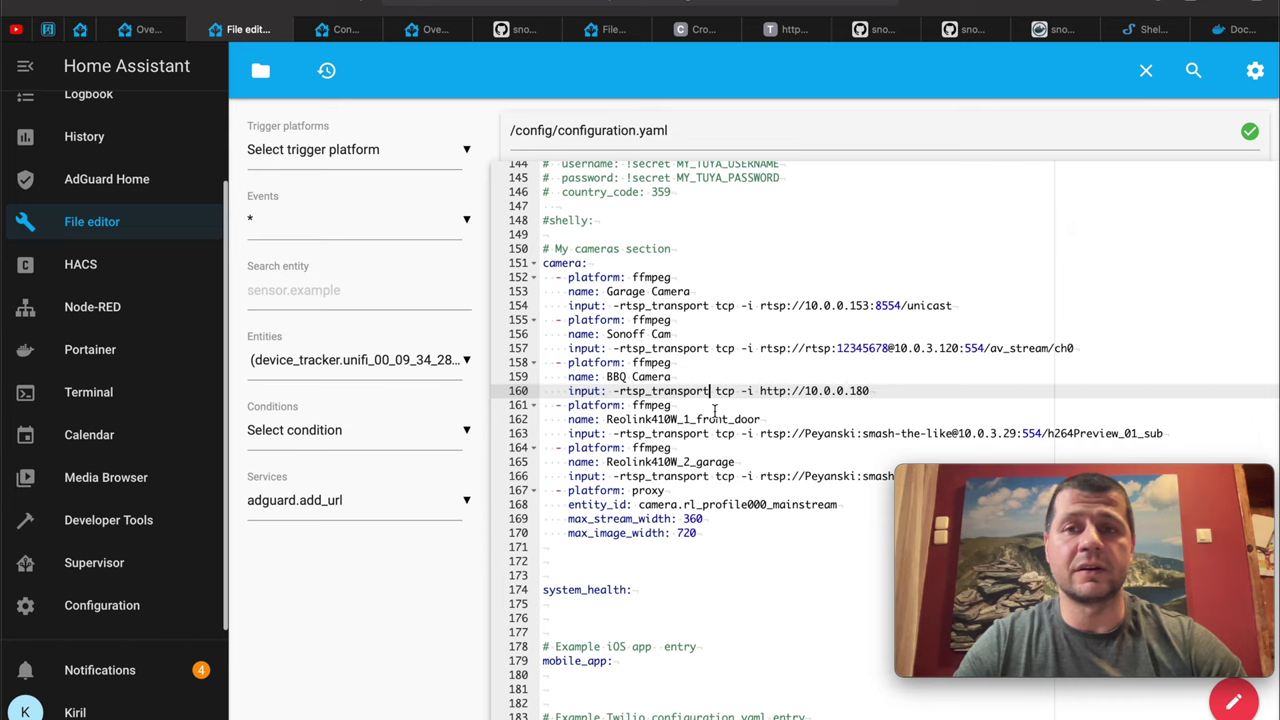
# Paste the DOODS image_processing block on a new line after default_config: in configuration.yaml
pyautogui.scroll(3, 714, 410)
pyautogui.scroll(15, 680, 440)
pyautogui.scroll(15, 640, 480)
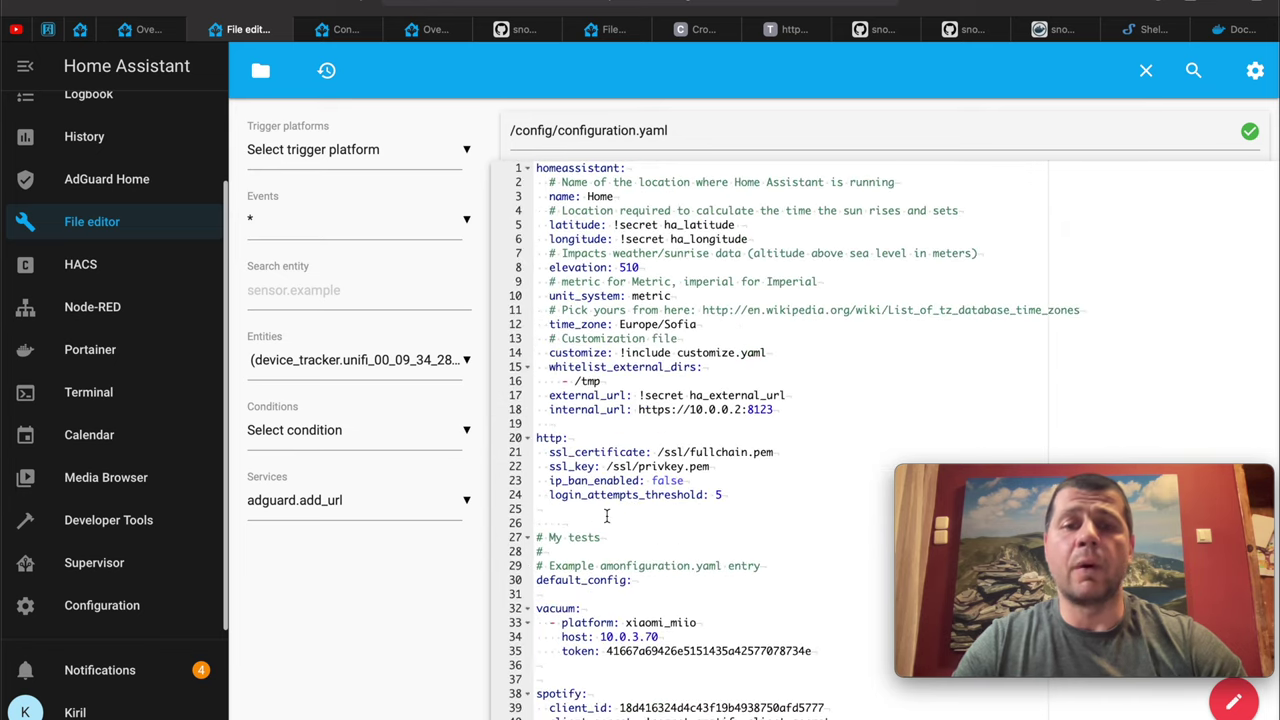
pyautogui.scroll(-1, 606, 515)
pyautogui.scroll(-2, 640, 500)
pyautogui.click(668, 480)
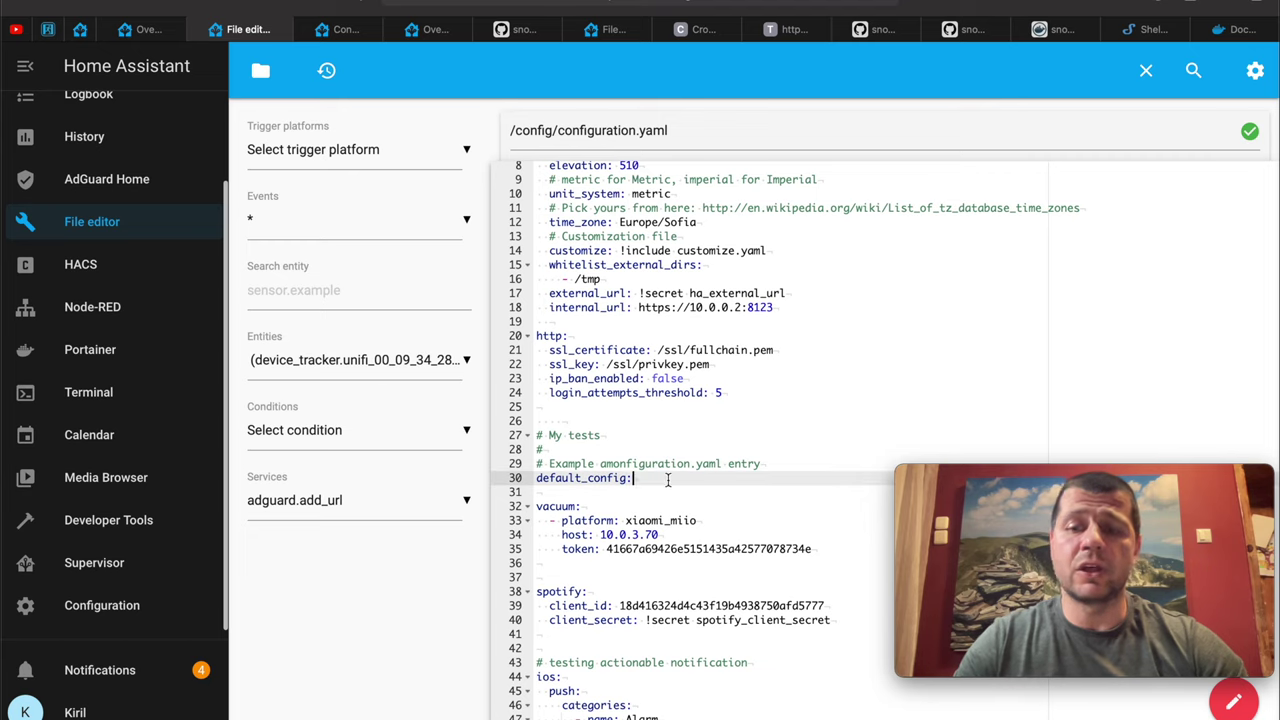
pyautogui.press('Return')
pyautogui.hotkey('ctrl', 'v')
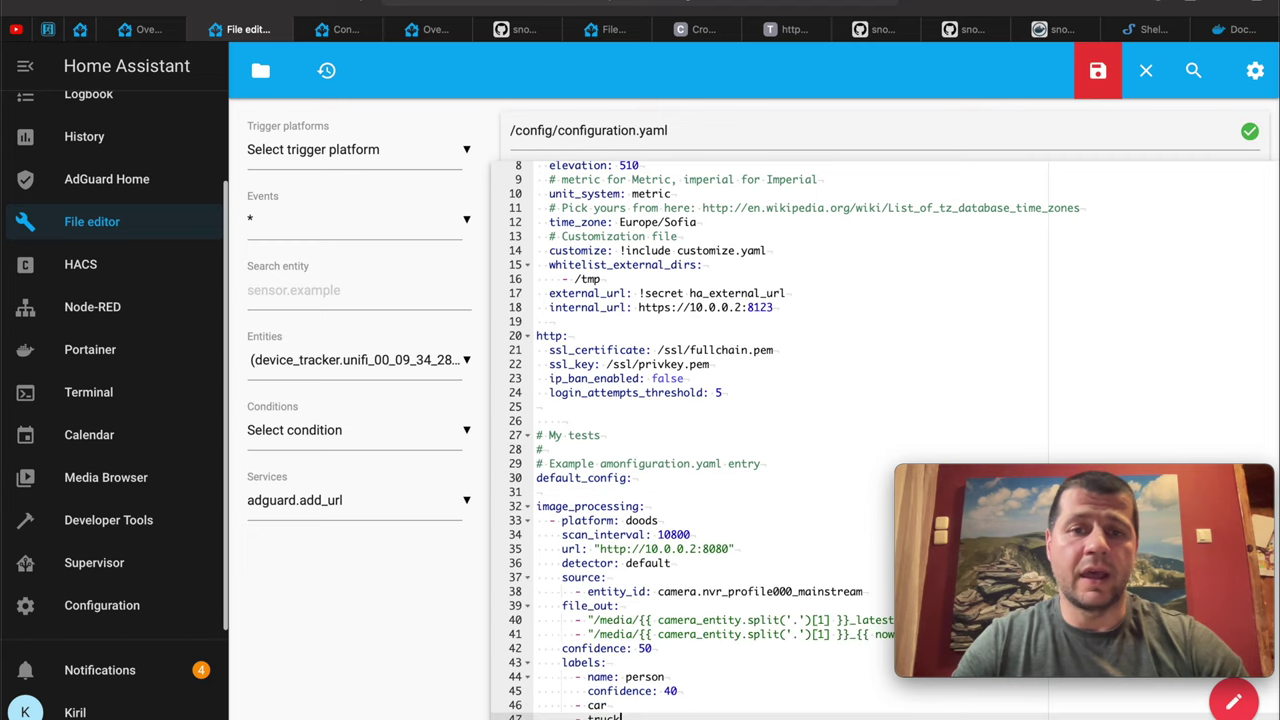
pyautogui.scroll(-5, 700, 440)
pyautogui.scroll(-3, 700, 440)
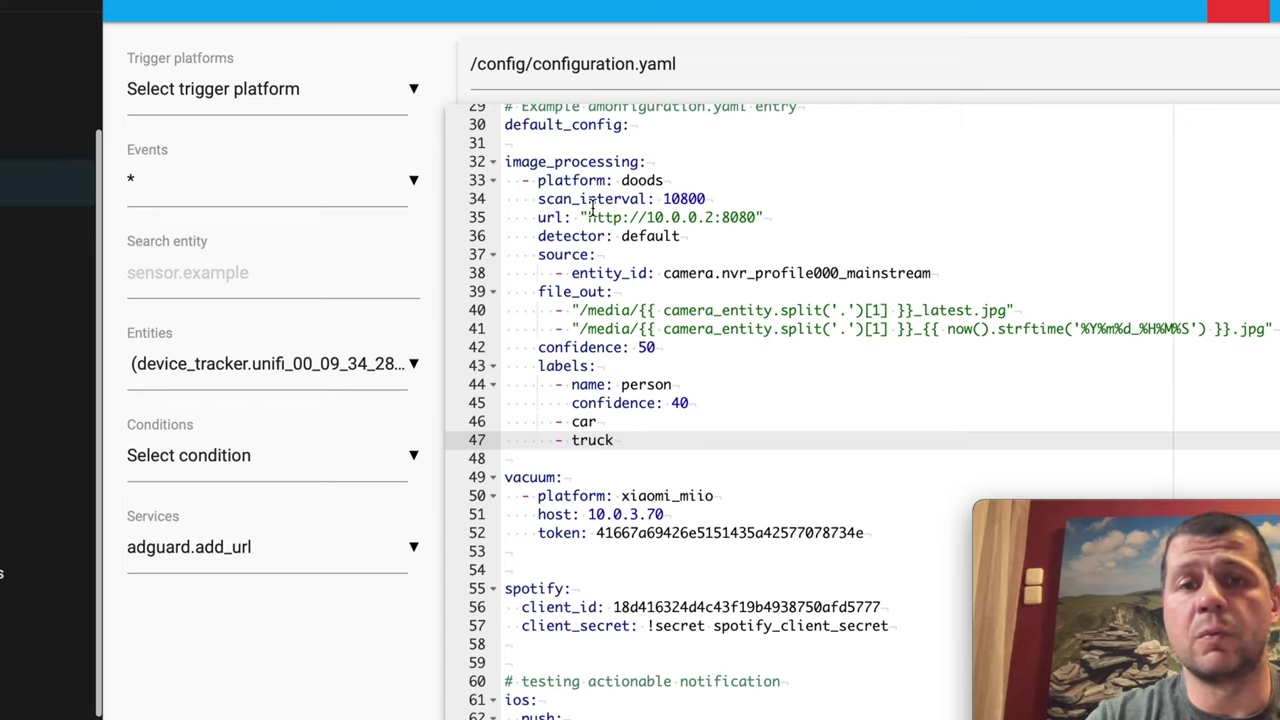
# Review the doods platform, scan_interval, url port 8080 and detector lines
pyautogui.click(637, 180)
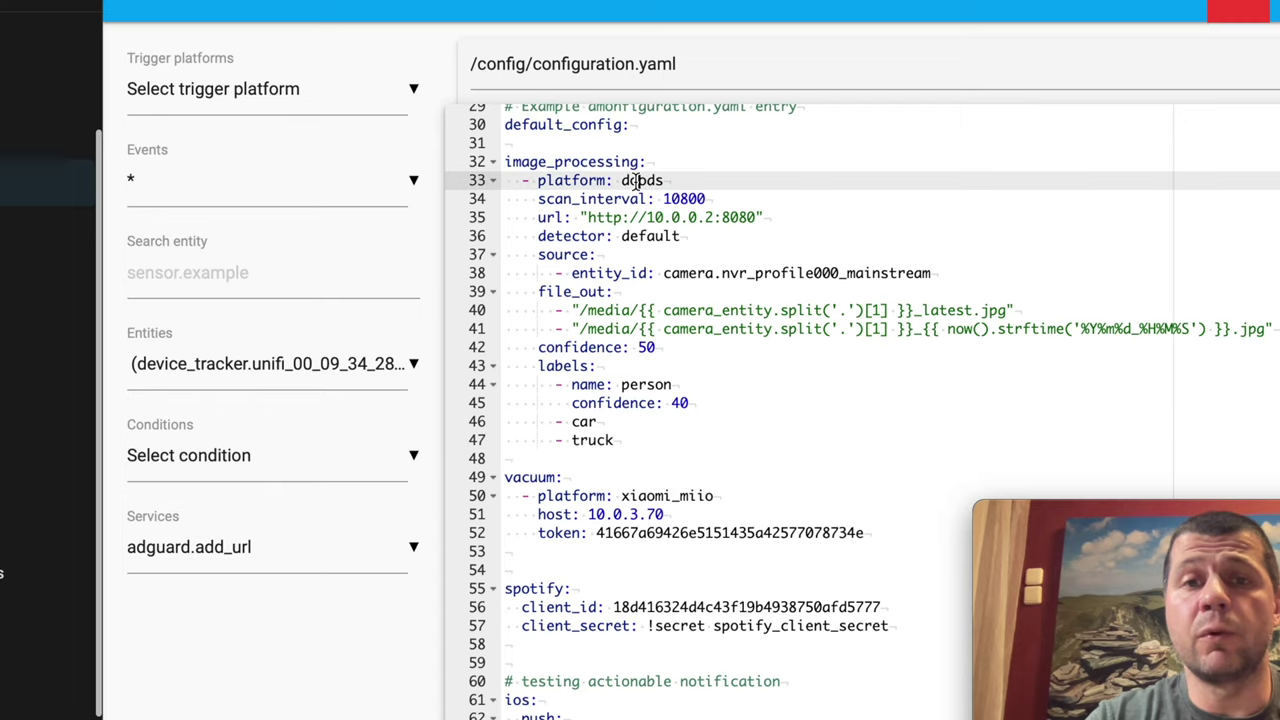
pyautogui.doubleClick(637, 180)
pyautogui.click(637, 180)
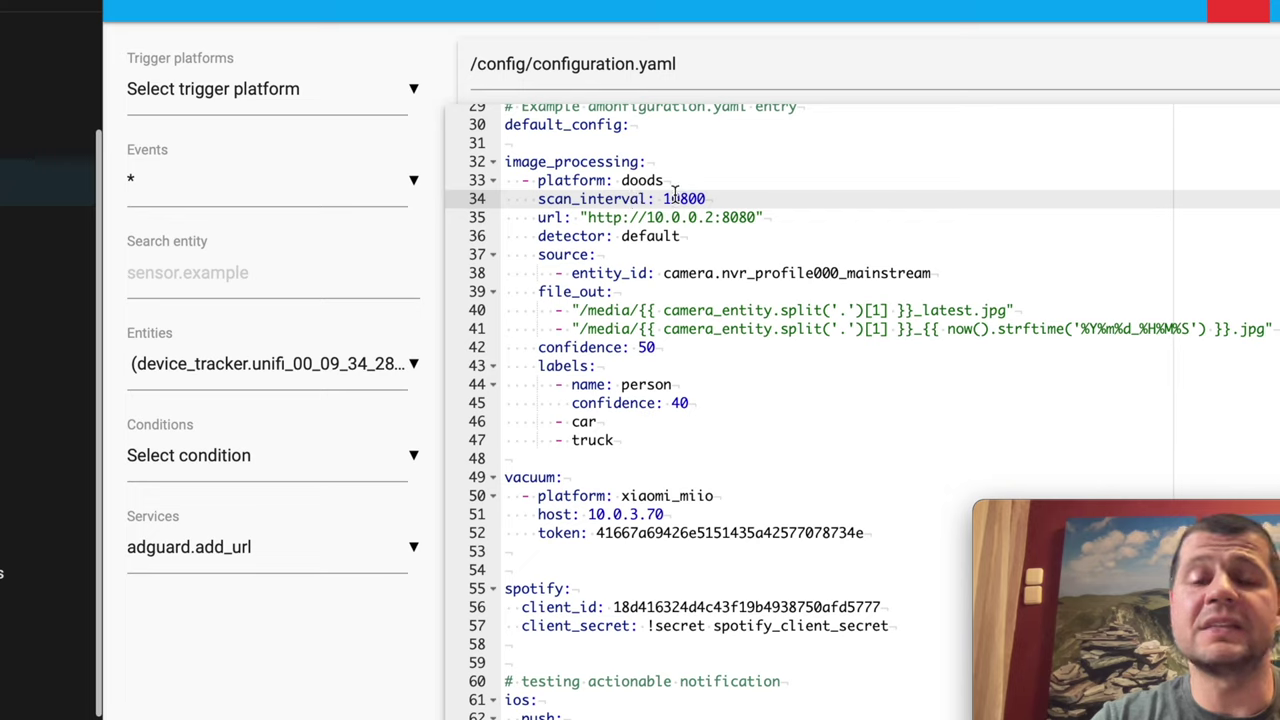
pyautogui.click(597, 217)
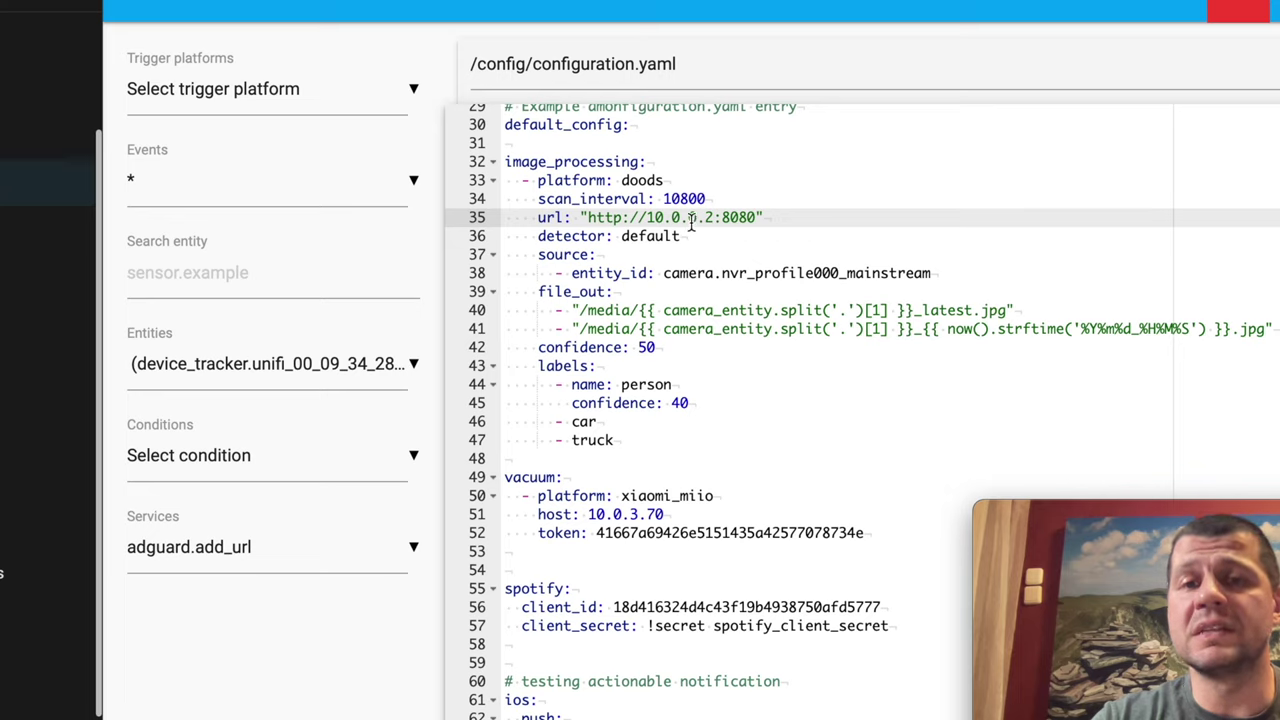
pyautogui.doubleClick(741, 217)
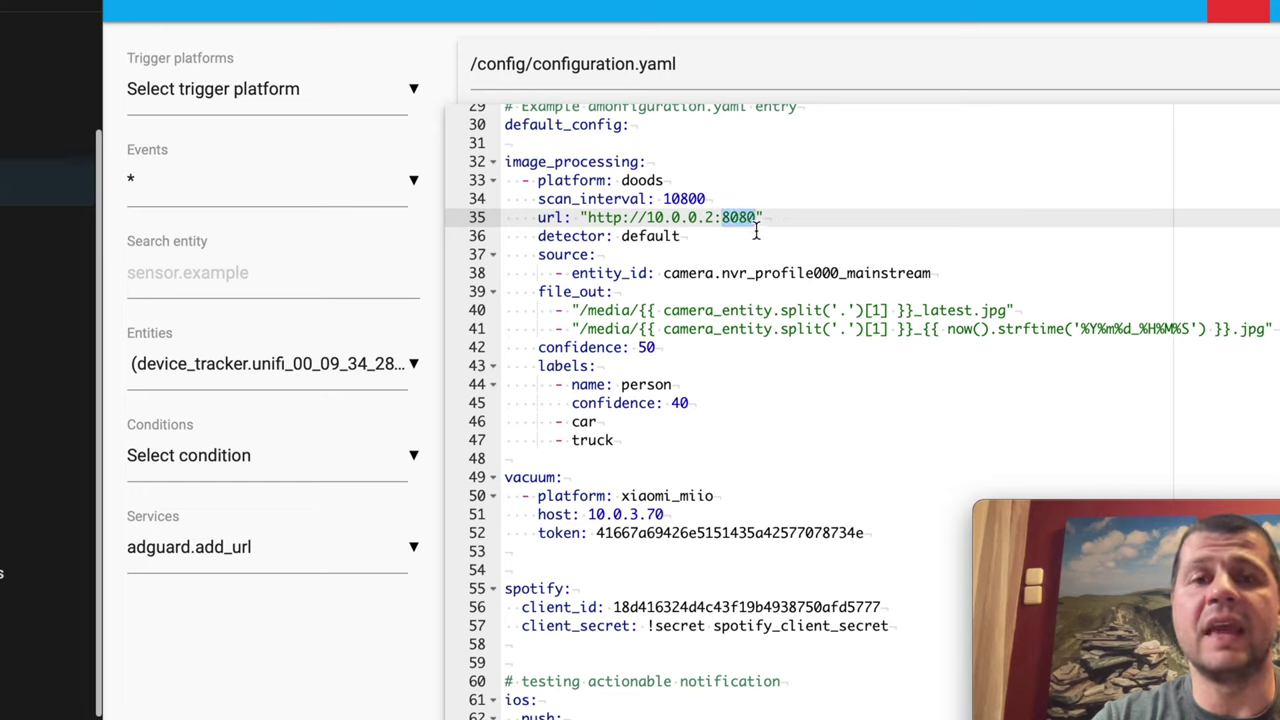
pyautogui.click(648, 238)
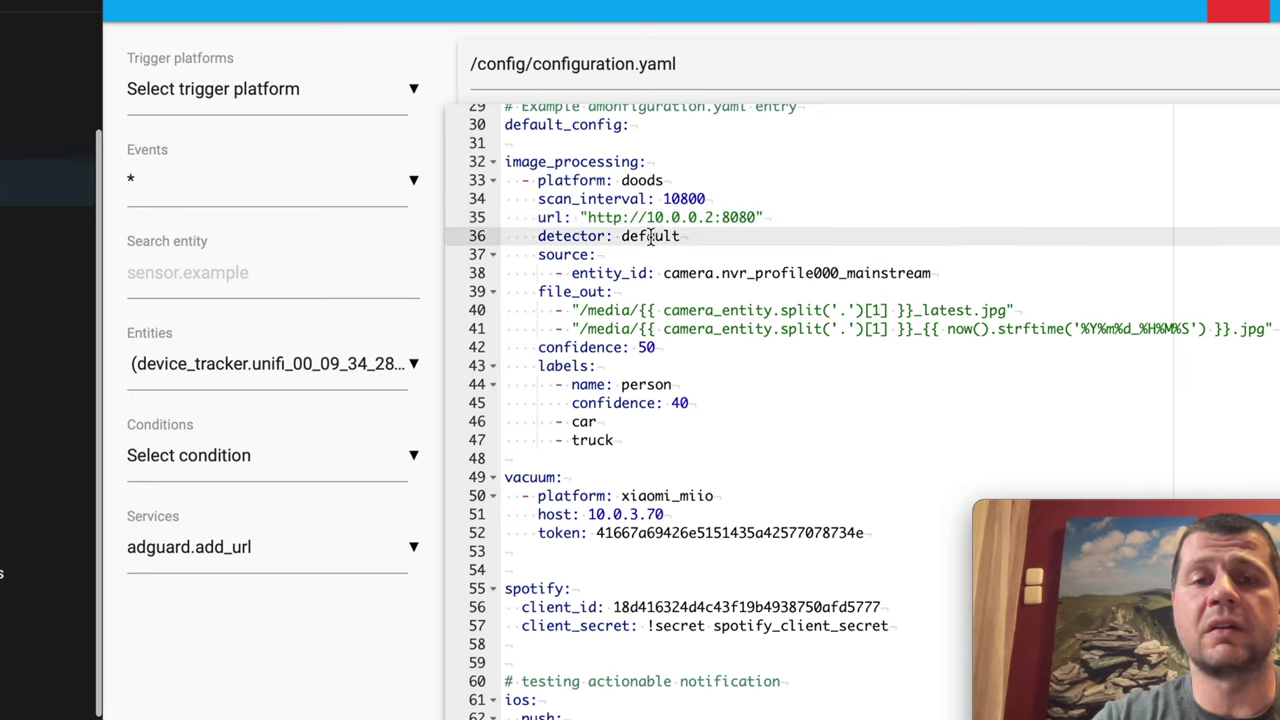
pyautogui.scroll(-1, 650, 237)
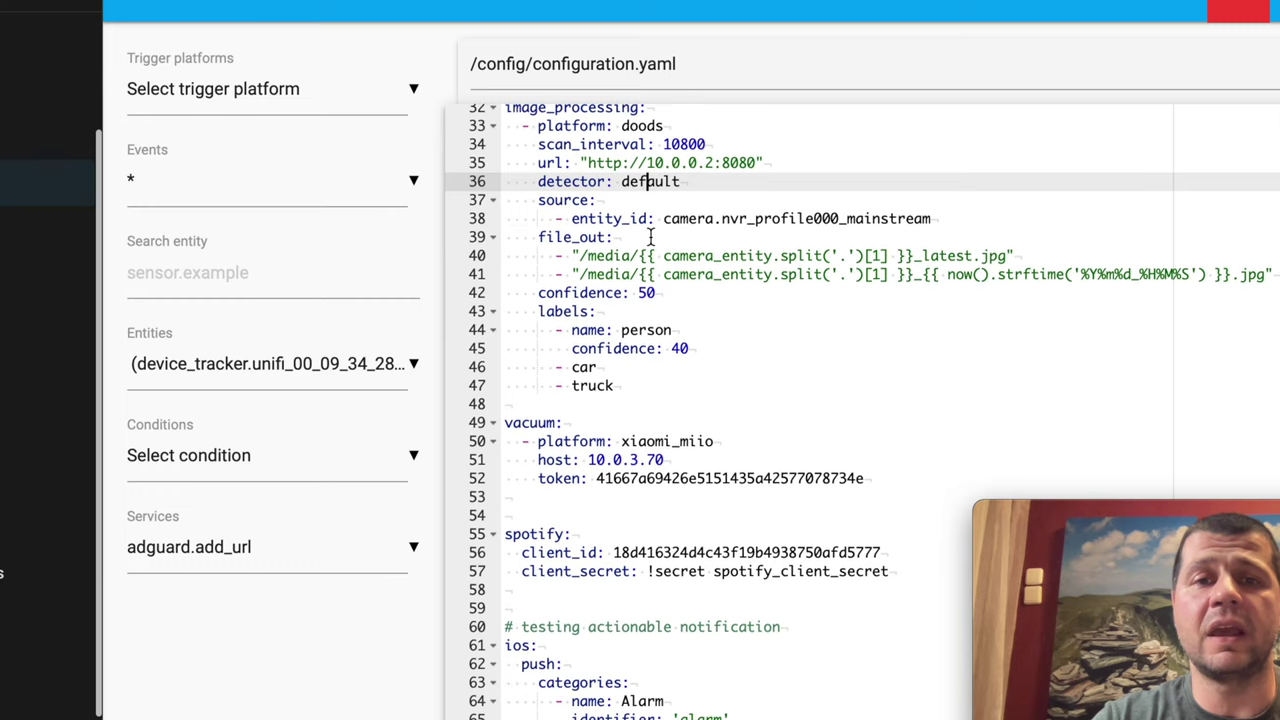
pyautogui.scroll(1, 643, 235)
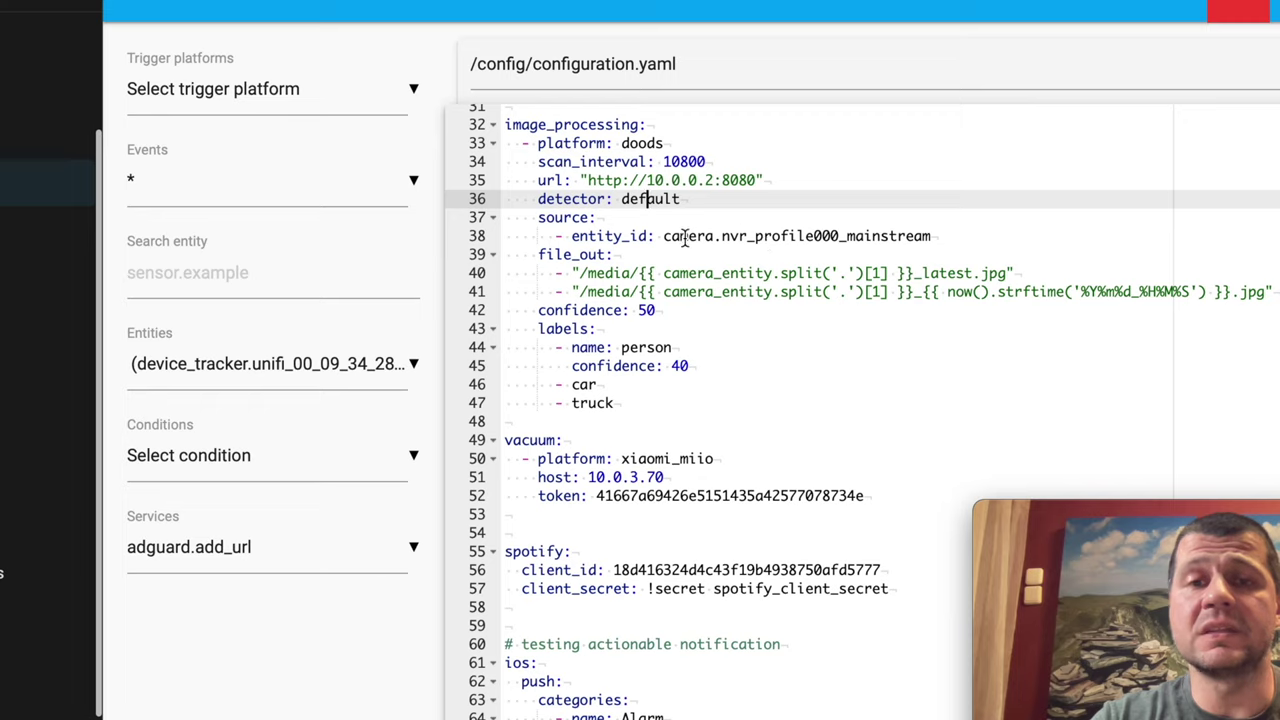
# Check the file_out path, DOODS server address and camera source, then save configuration.yaml
pyautogui.click(561, 255)
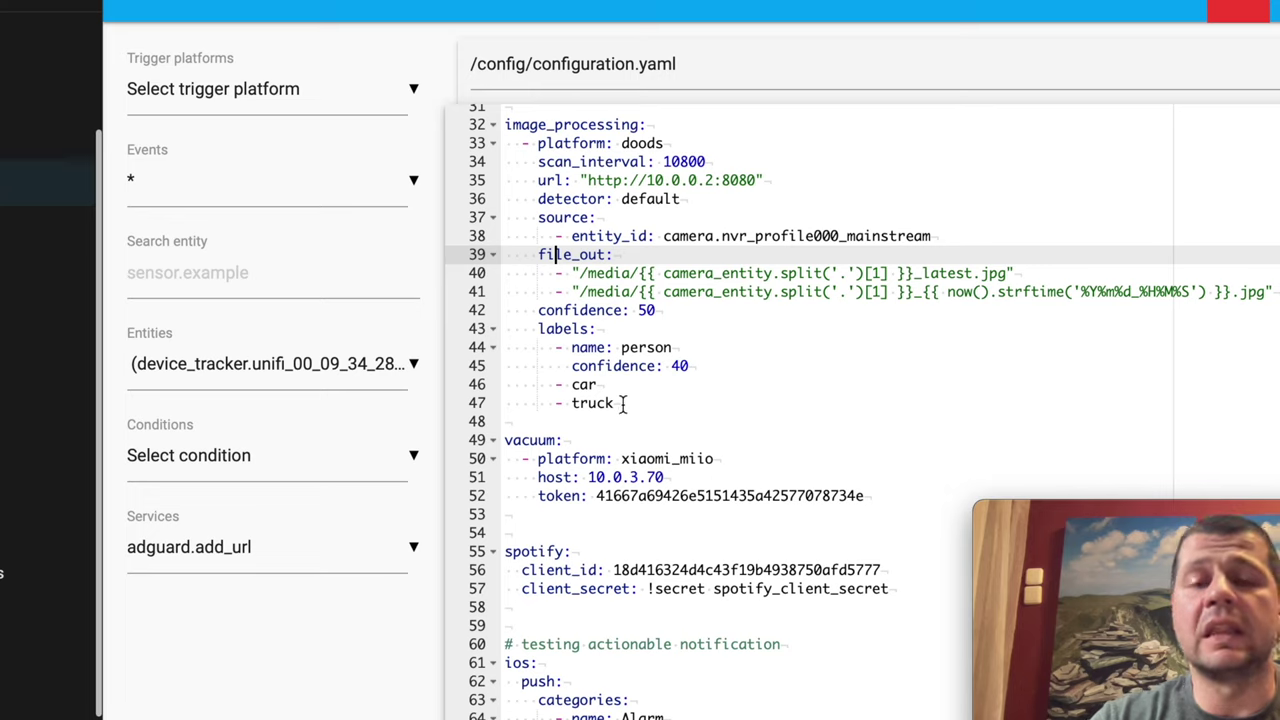
pyautogui.scroll(1, 622, 403)
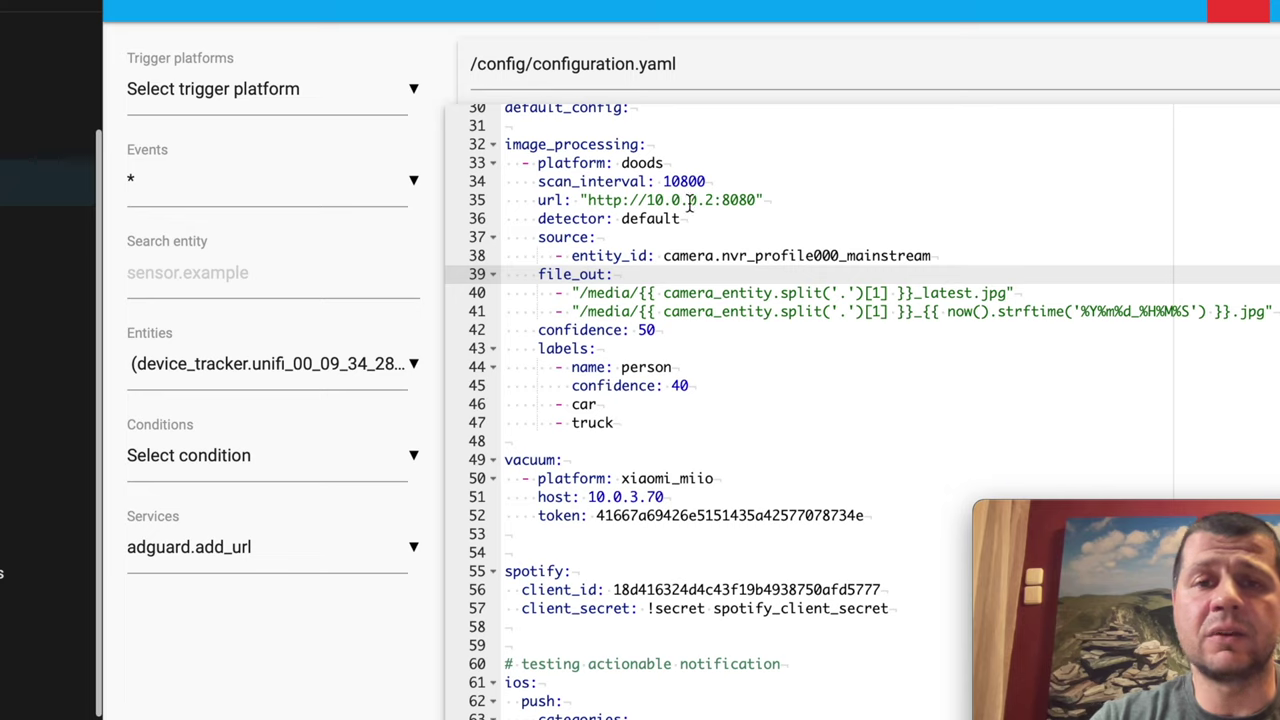
pyautogui.moveTo(714, 200); pyautogui.dragTo(647, 200)
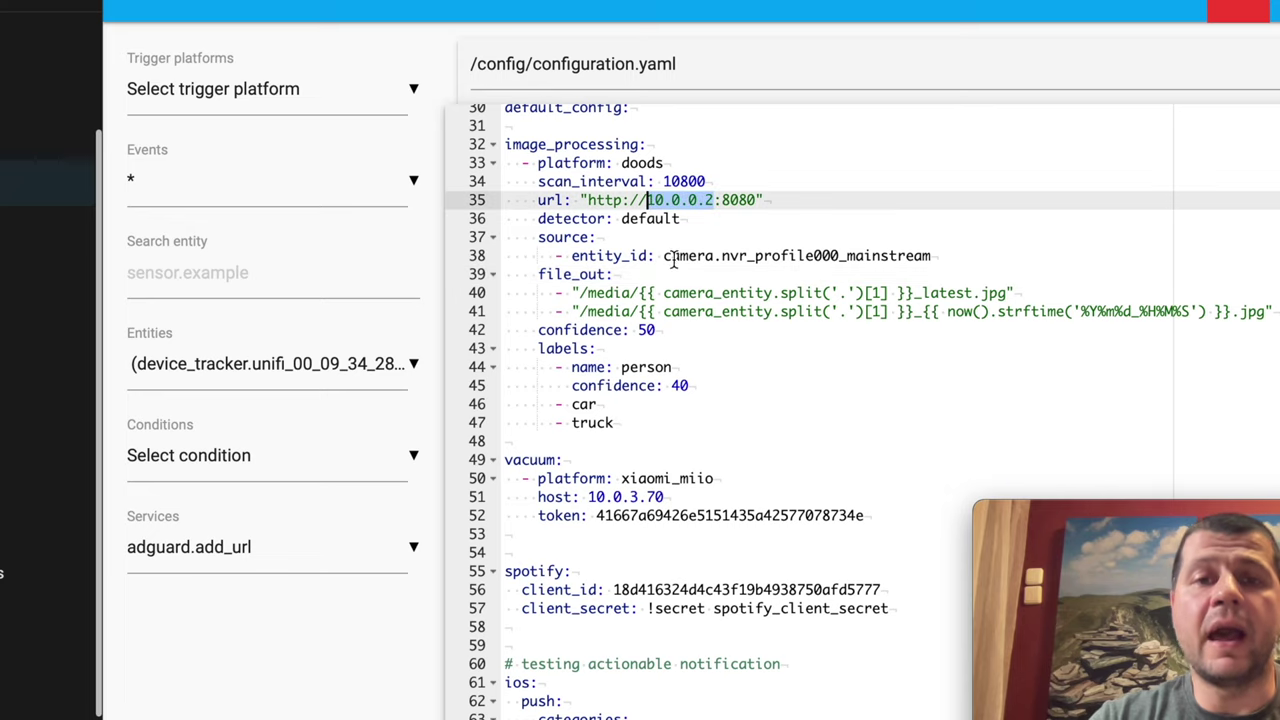
pyautogui.moveTo(664, 256); pyautogui.dragTo(926, 256)
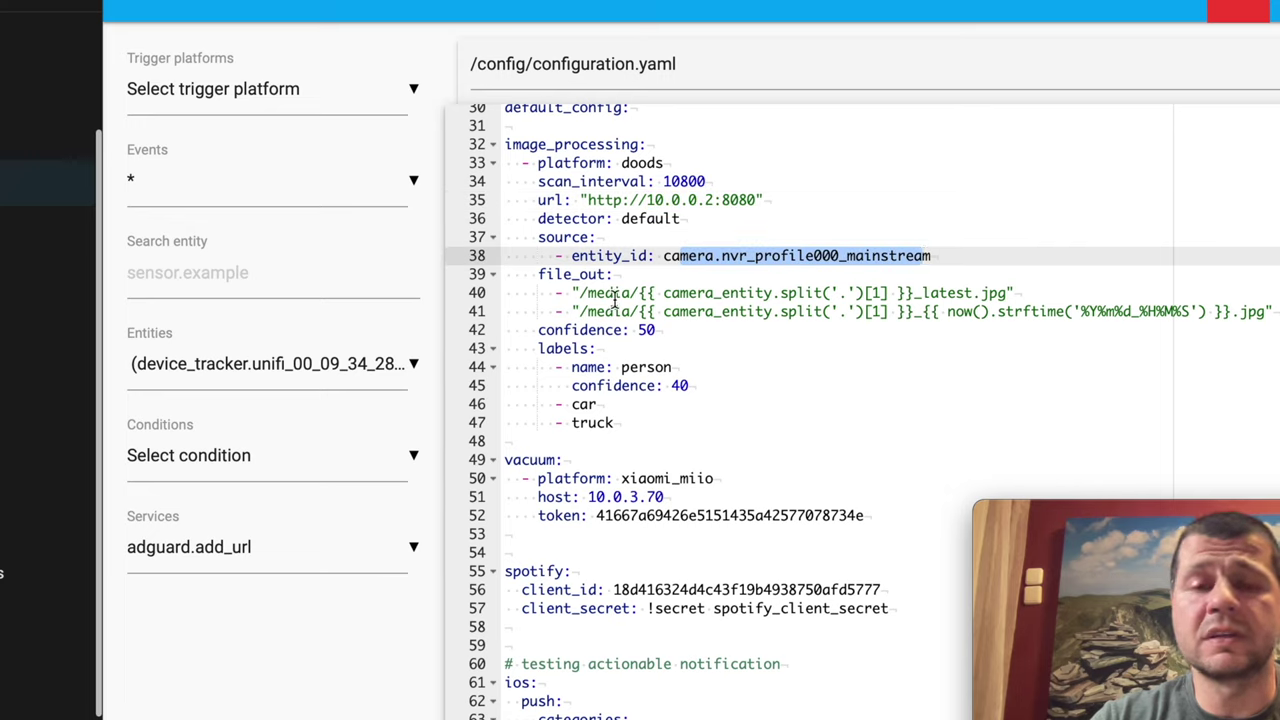
pyautogui.click(1212, 46)
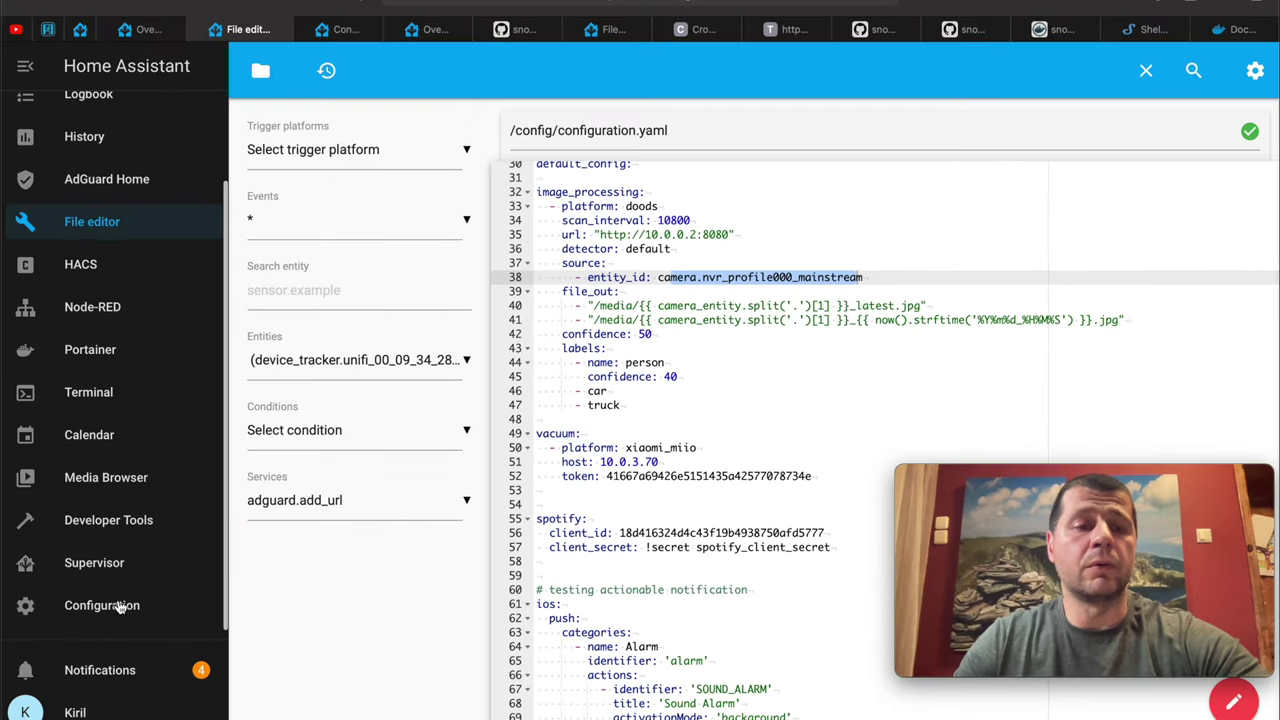
# Validate the configuration in Server Controls and restart Home Assistant
pyautogui.click(118, 607)
pyautogui.scroll(-5, 620, 423)
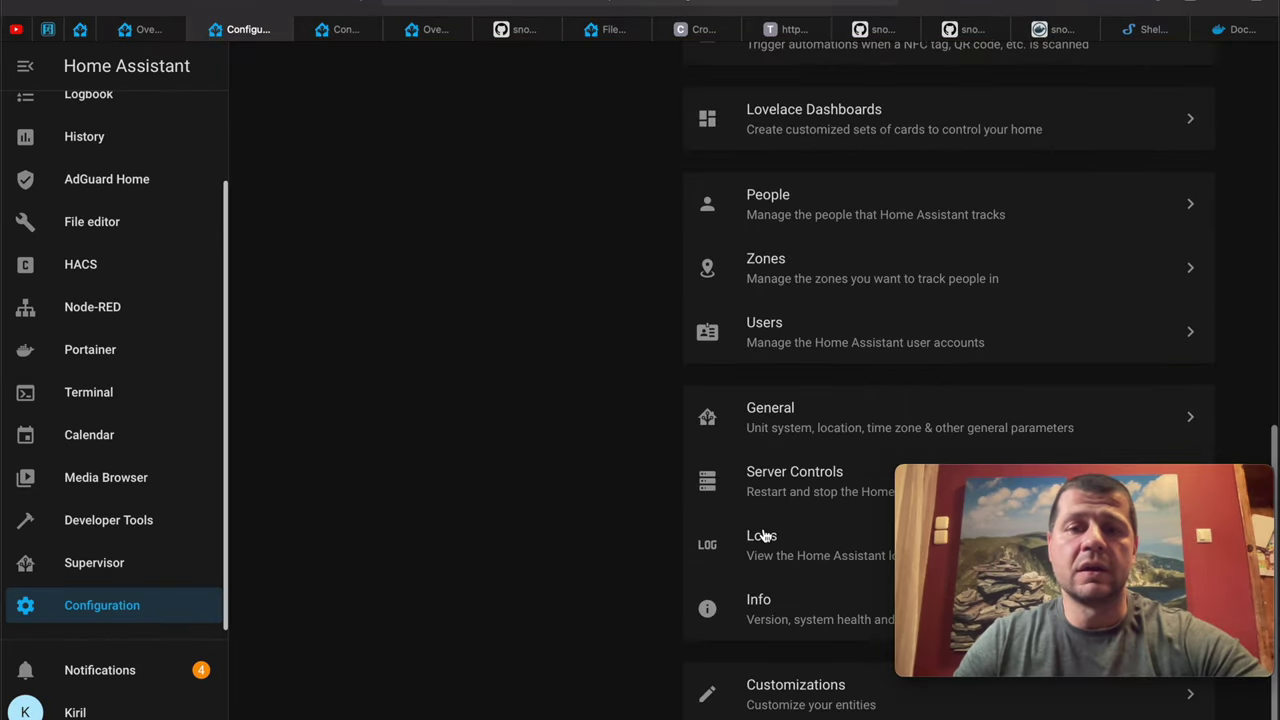
pyautogui.click(785, 507)
pyautogui.click(929, 346)
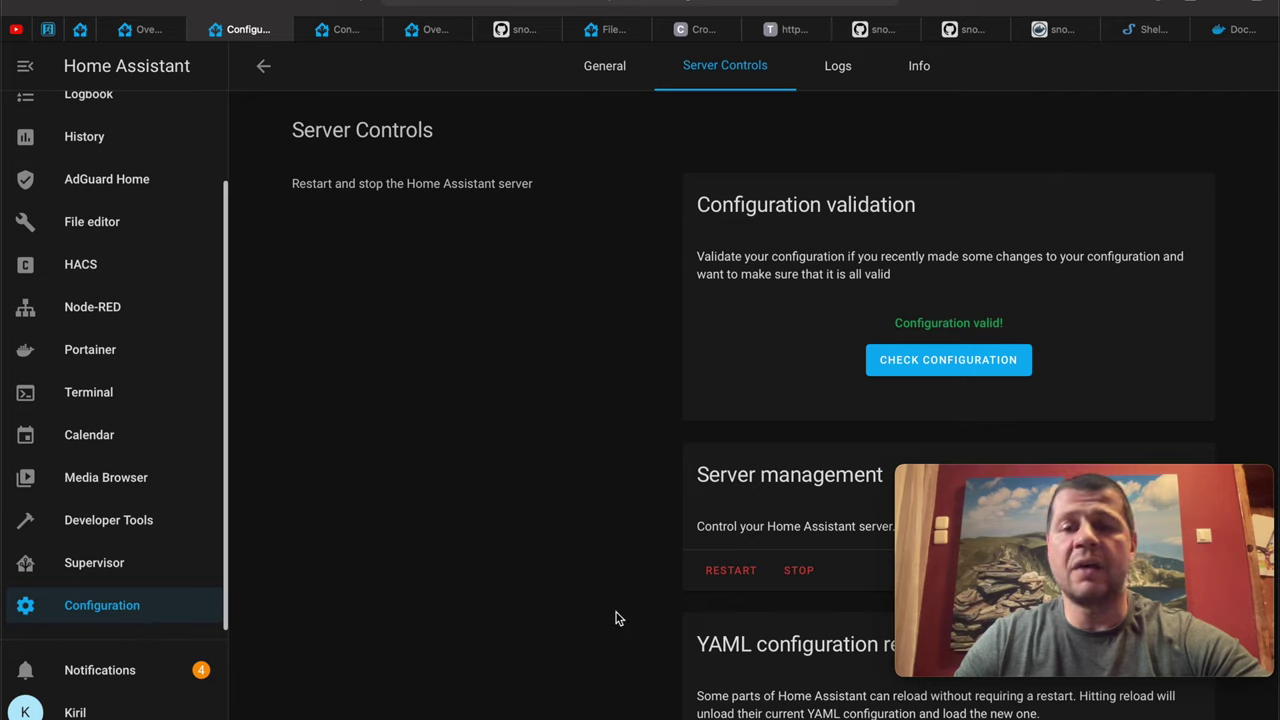
pyautogui.click(731, 572)
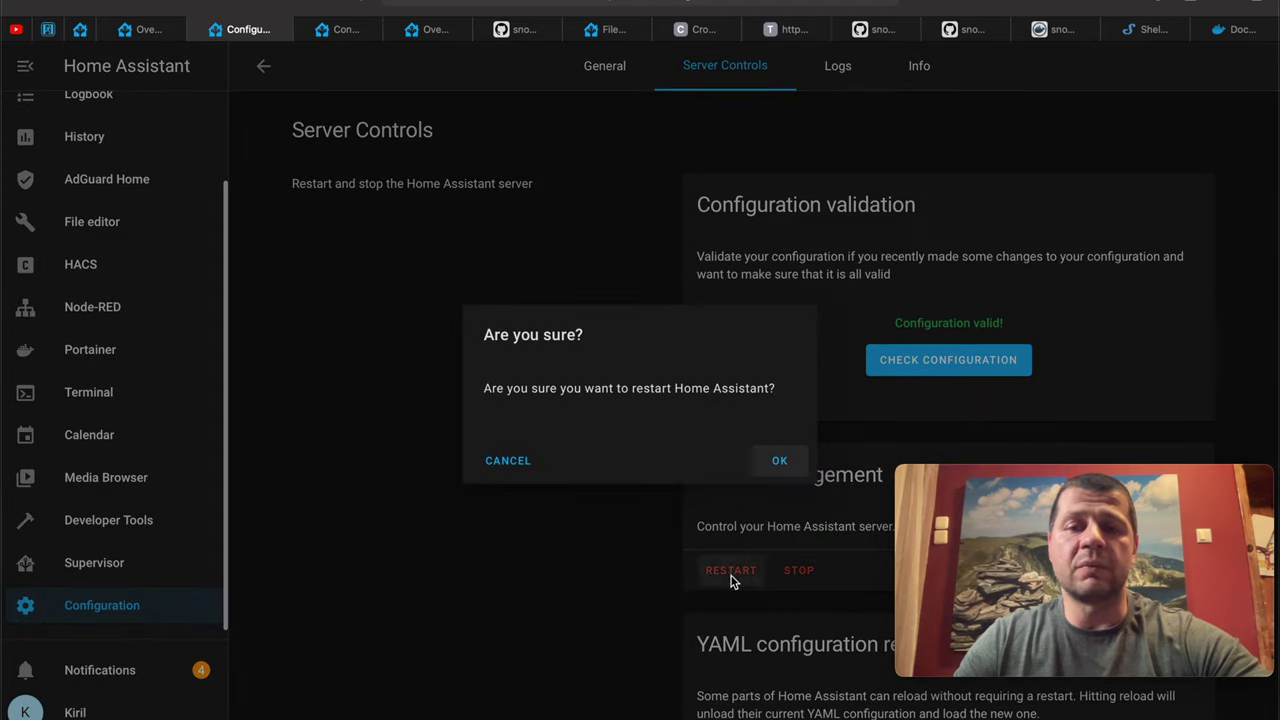
pyautogui.click(781, 461)
# Open Developer Tools in a new browser tab
pyautogui.scroll(1, 214, 380)
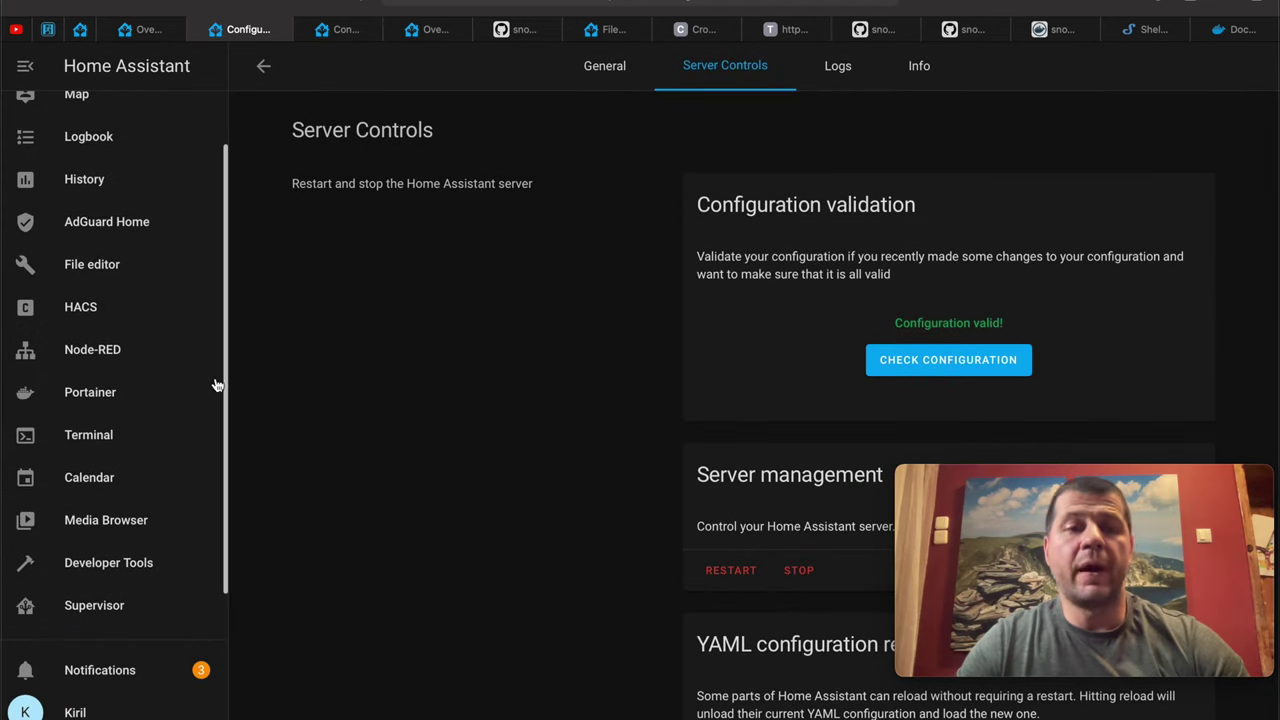
pyautogui.rightClick(140, 568)
pyautogui.click(190, 566)
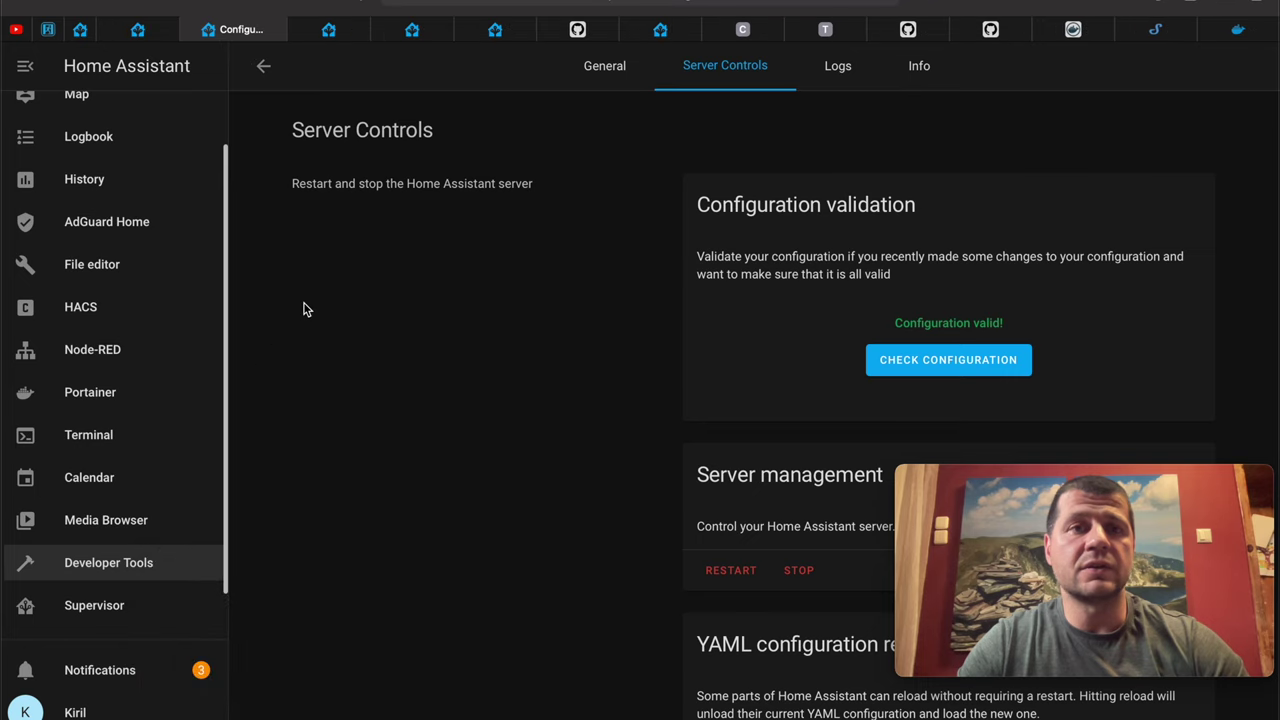
# Select the image_processing.scan service in Developer Tools > Services
pyautogui.click(336, 32)
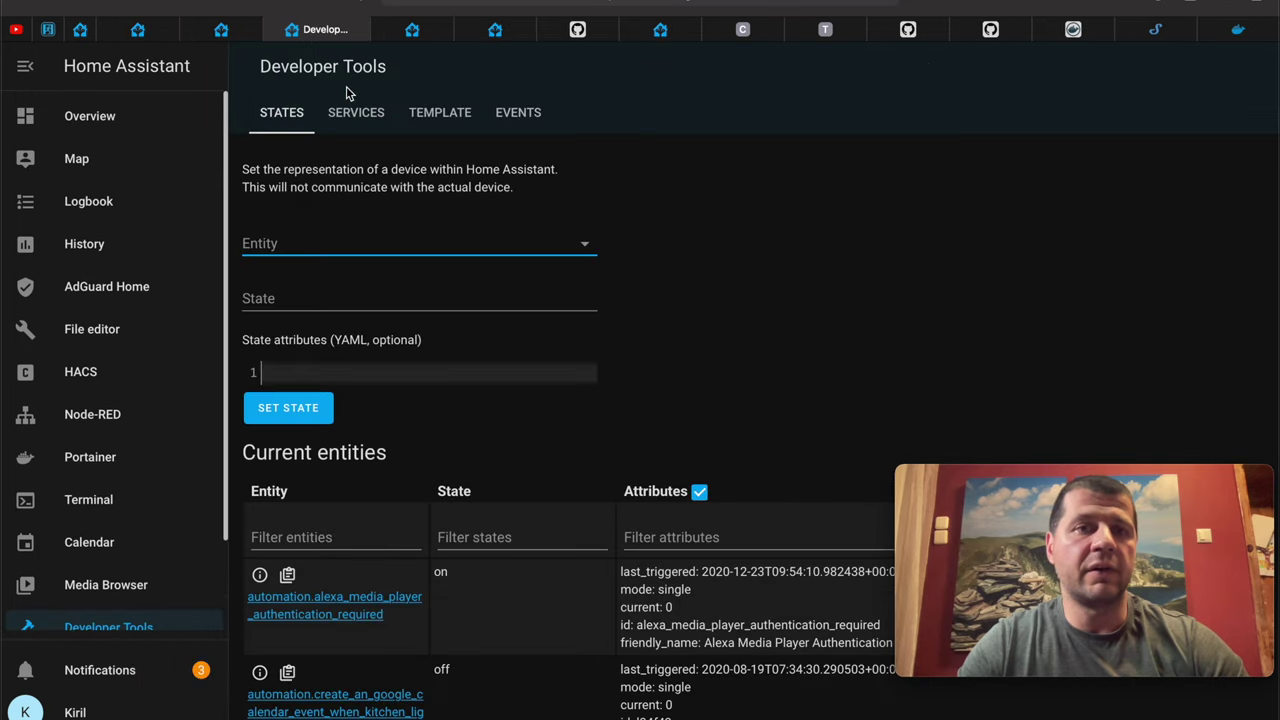
pyautogui.click(356, 118)
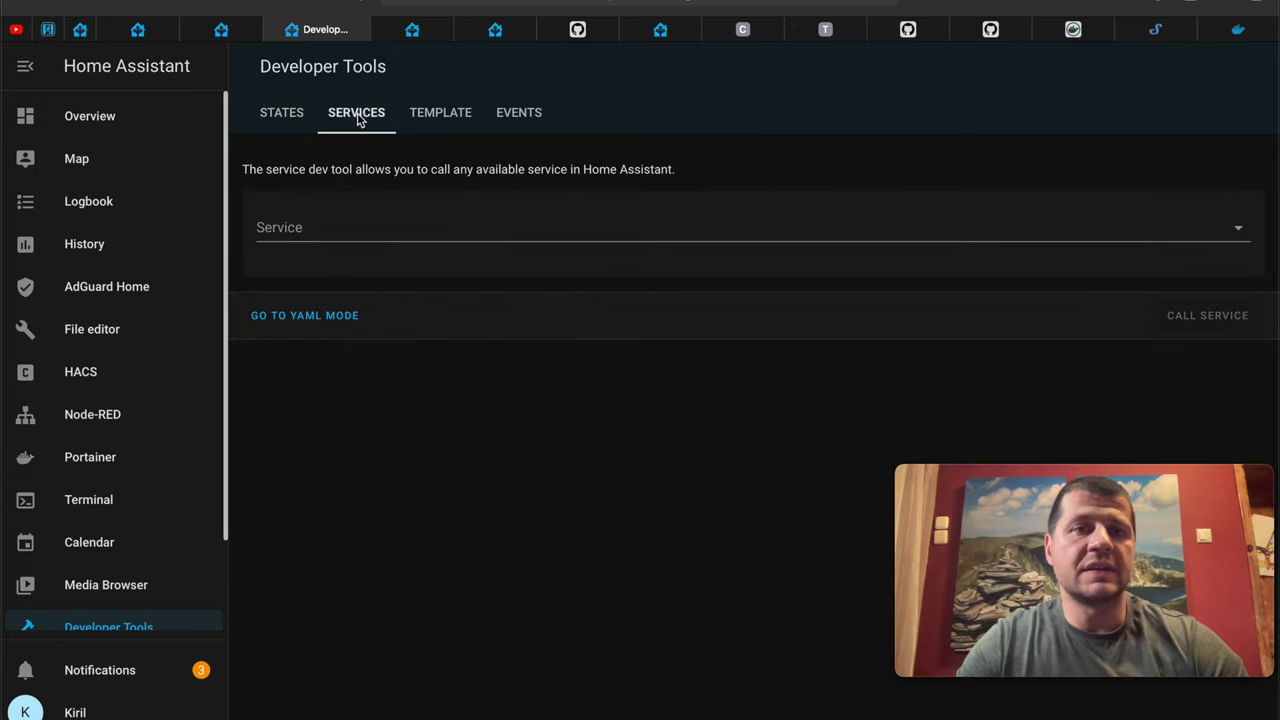
pyautogui.click(398, 221)
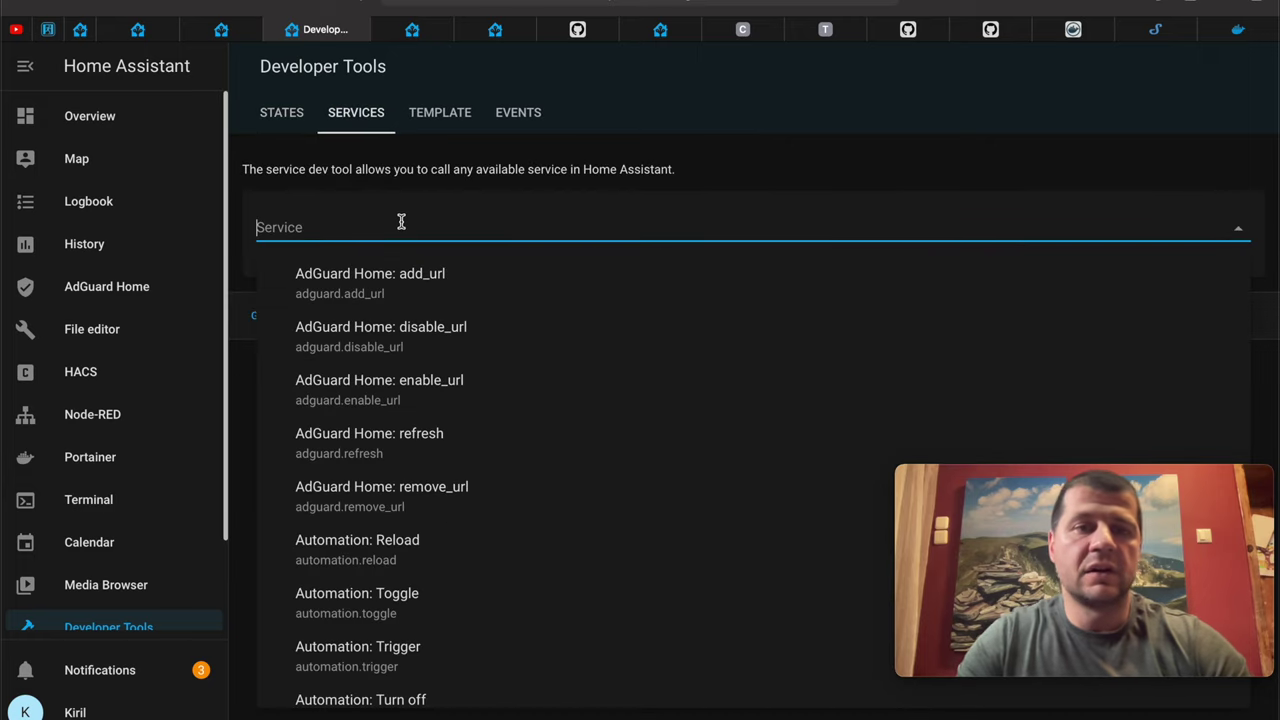
pyautogui.write('ime')
pyautogui.press('BackSpace')
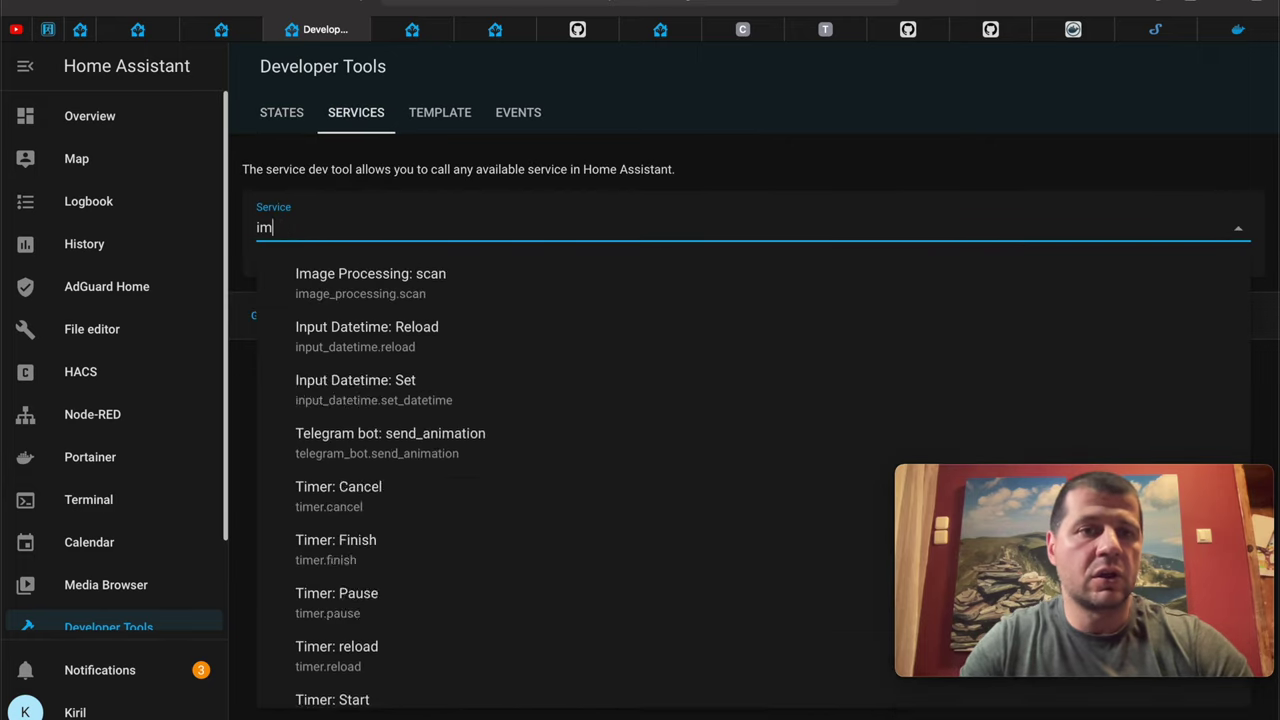
pyautogui.write('a')
pyautogui.click(412, 279)
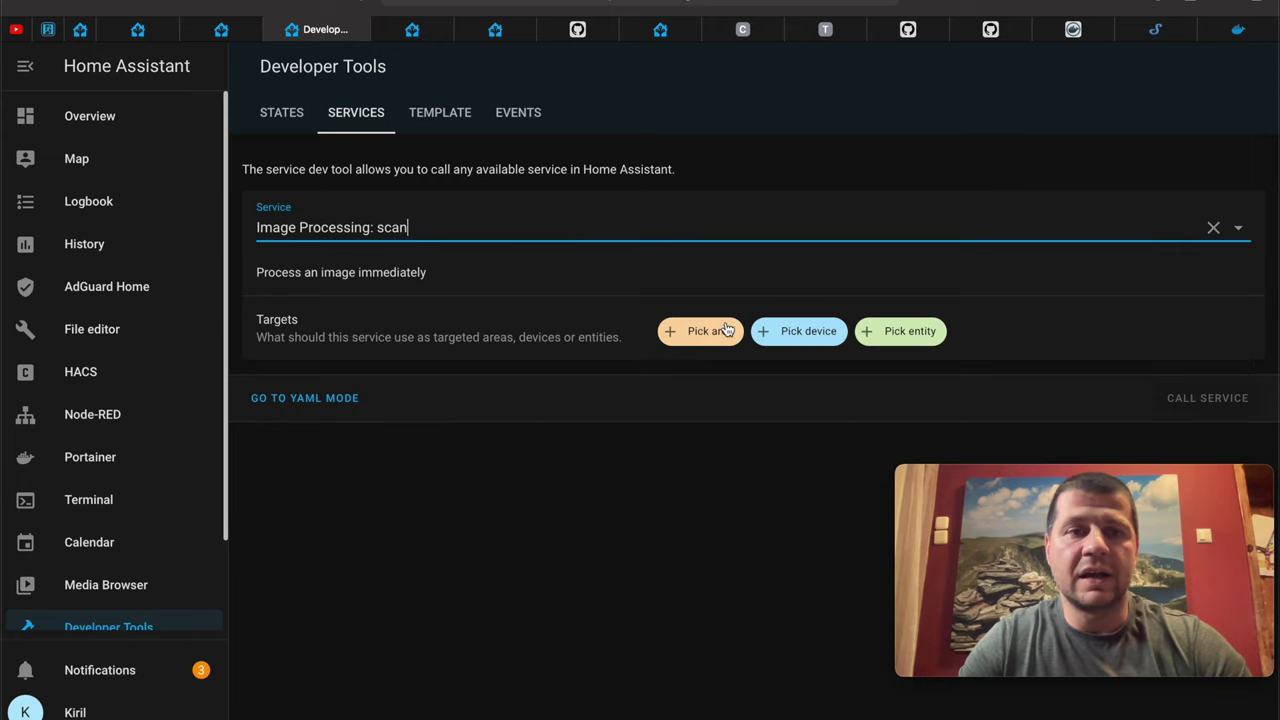
# Target the Doods nvr_profile000_mainstream entity and call the scan
pyautogui.click(899, 341)
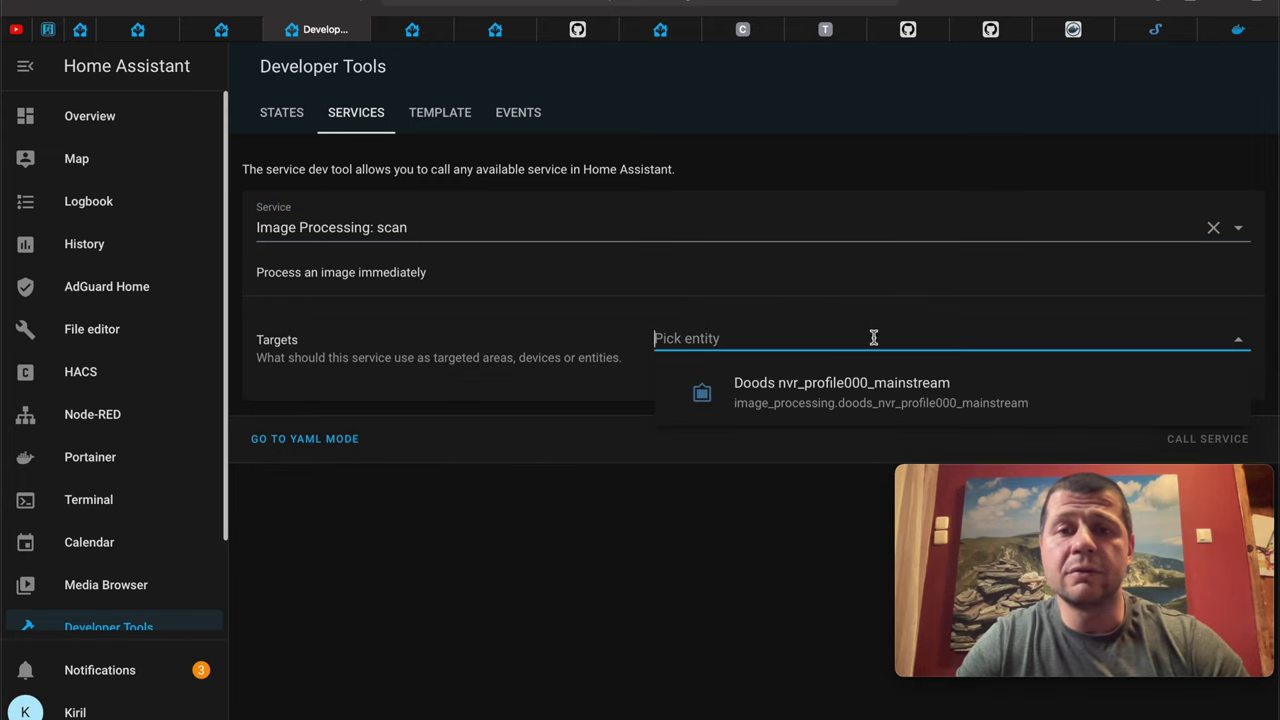
pyautogui.write('dood')
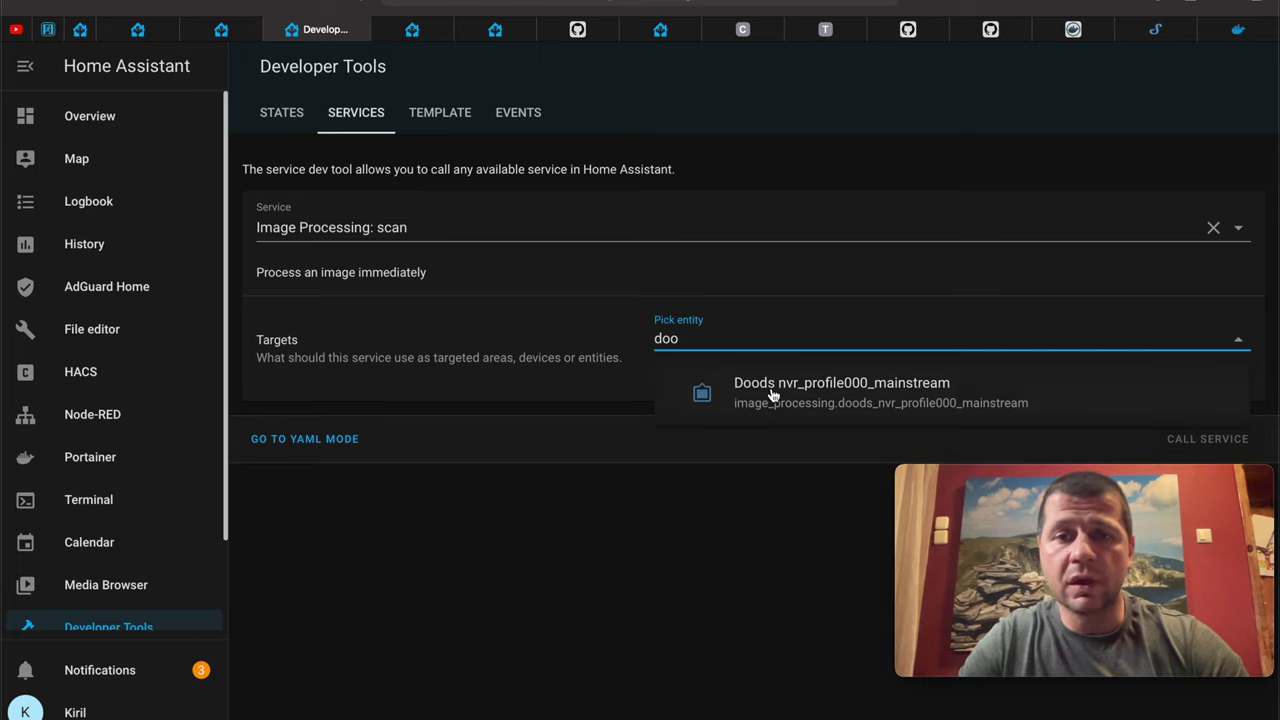
pyautogui.click(778, 391)
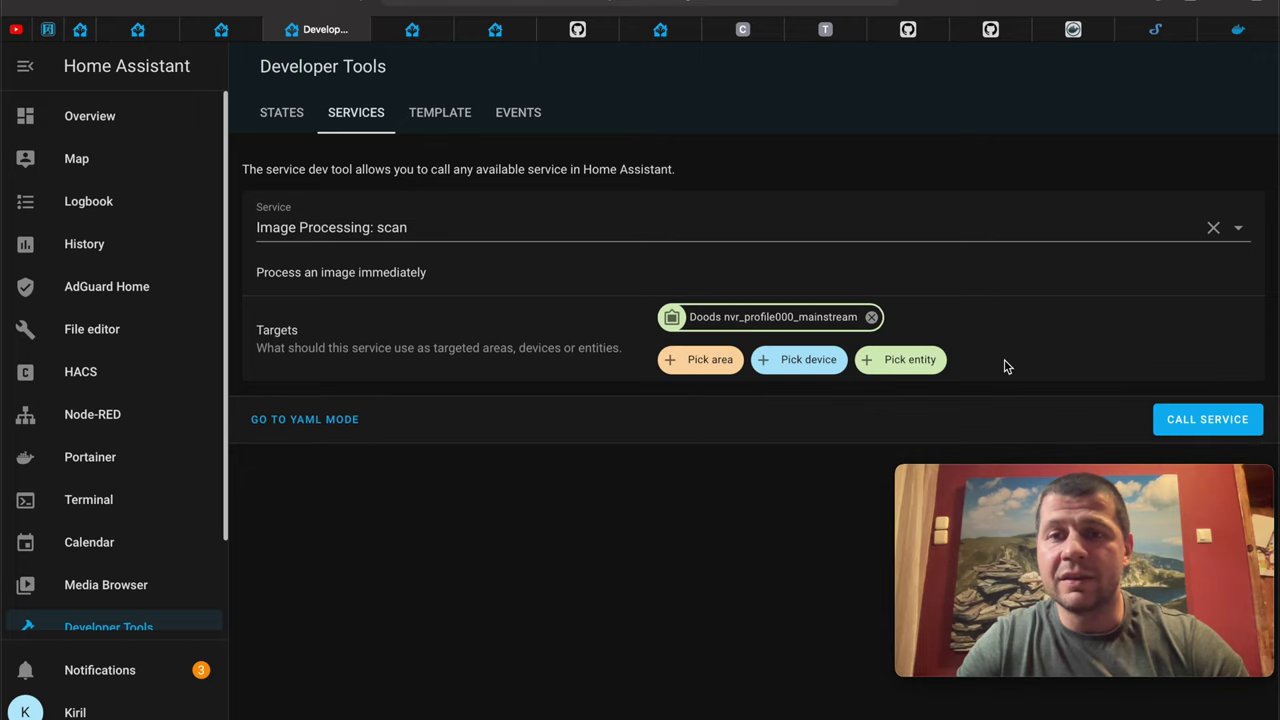
pyautogui.click(1205, 433)
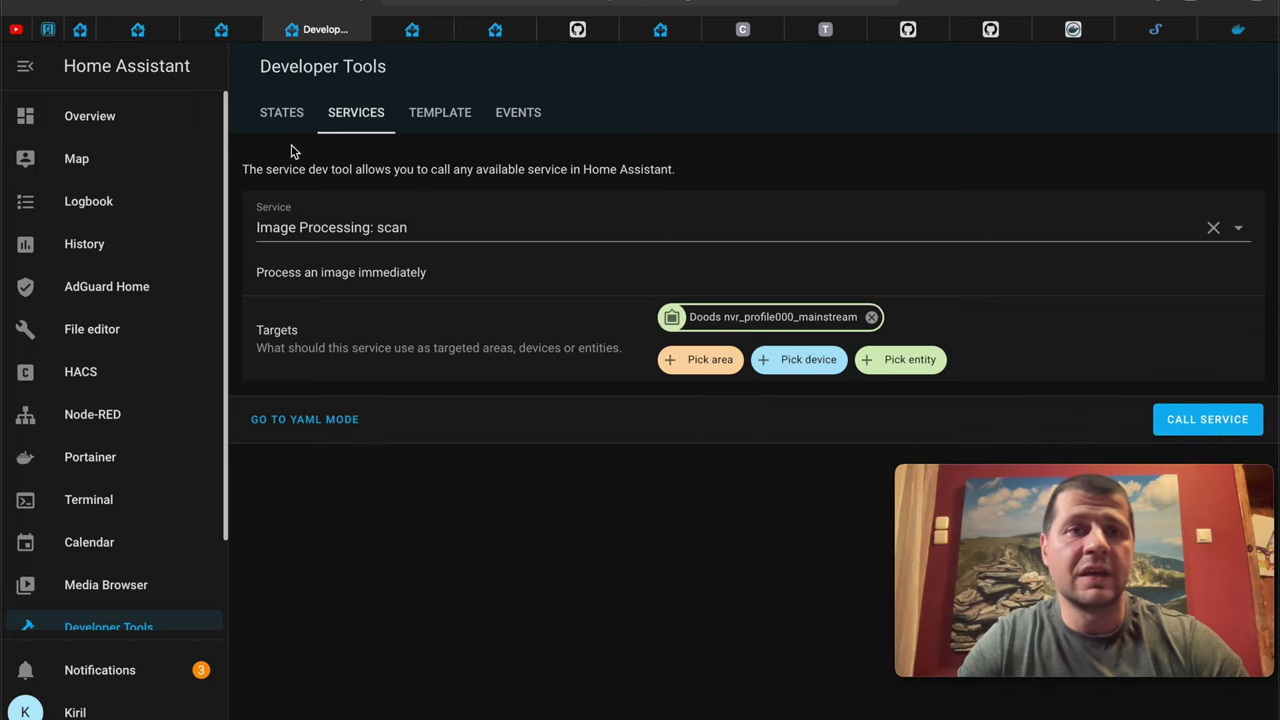
# Show image_processing.doods_nvr_profile000_mainstream in States and highlight its two-car detection summary
pyautogui.click(284, 116)
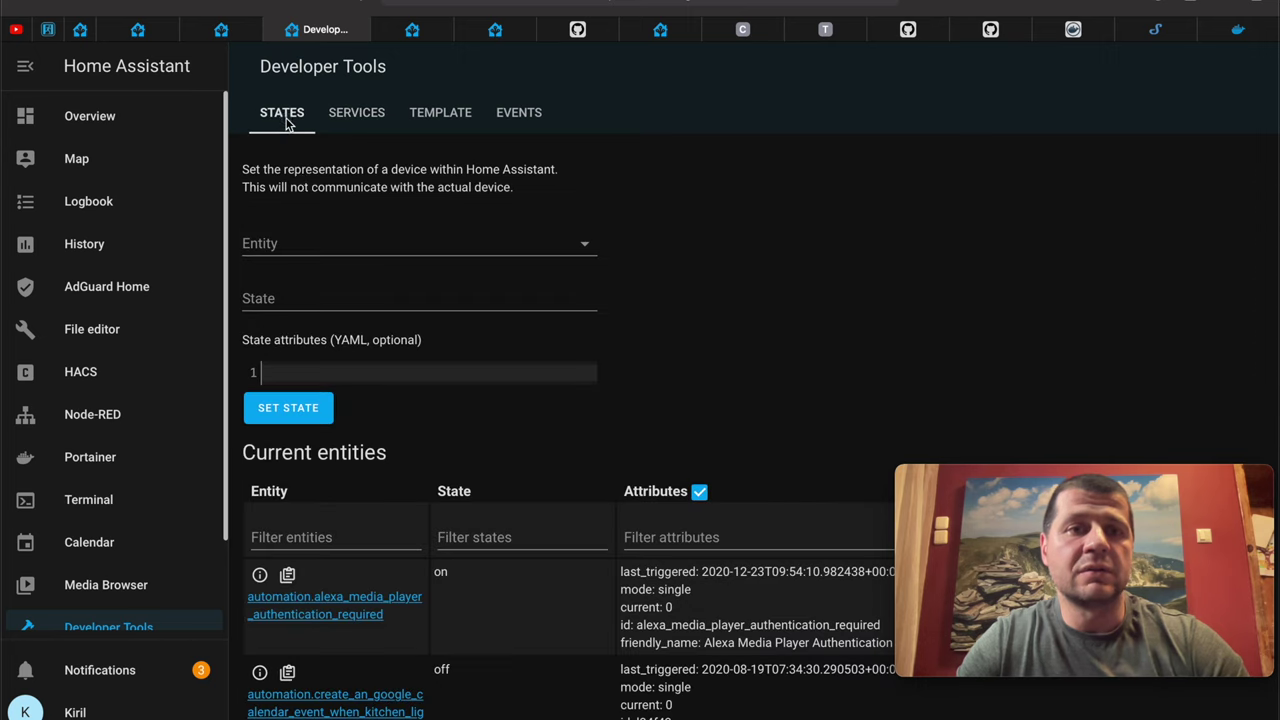
pyautogui.click(327, 236)
pyautogui.write('do')
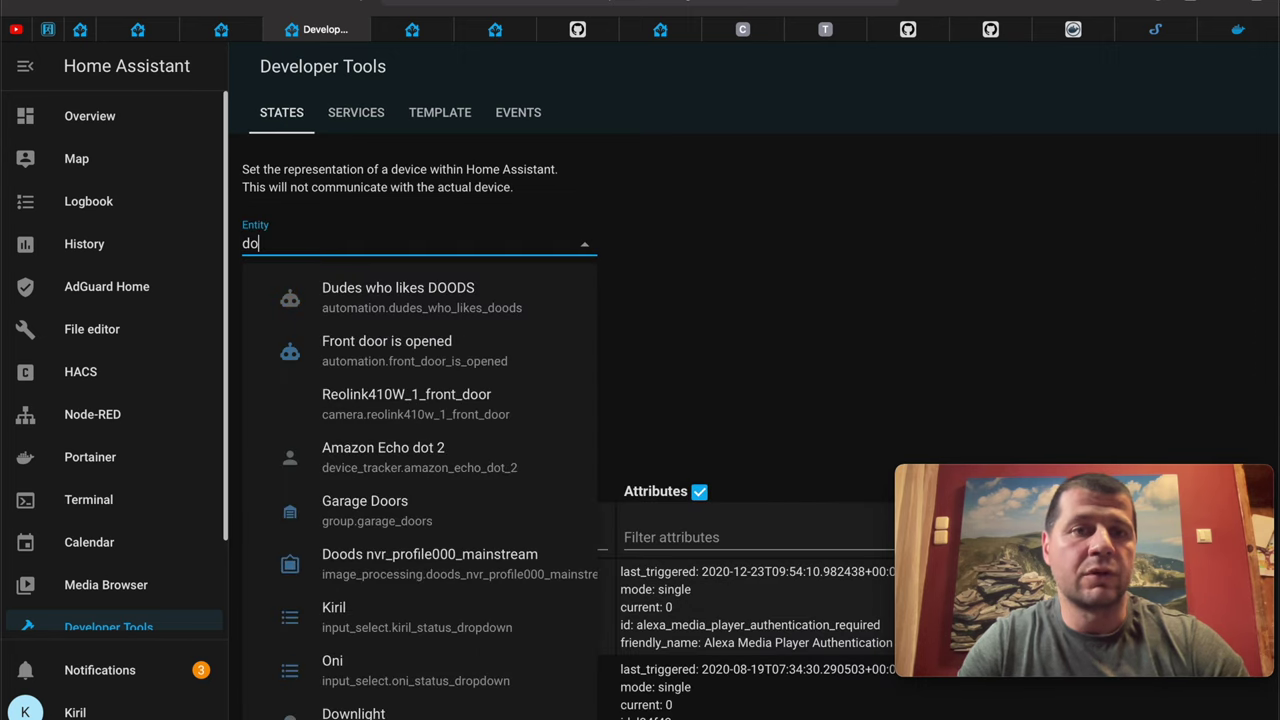
pyautogui.write('od')
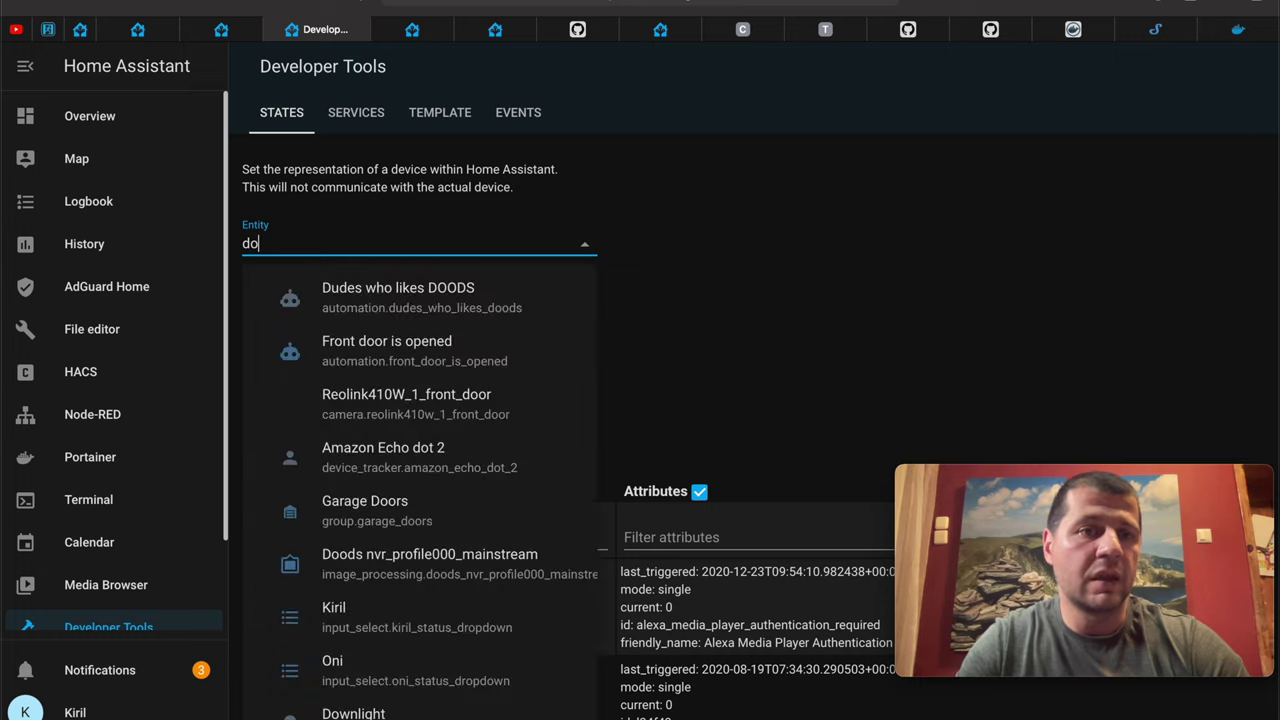
pyautogui.click(346, 342)
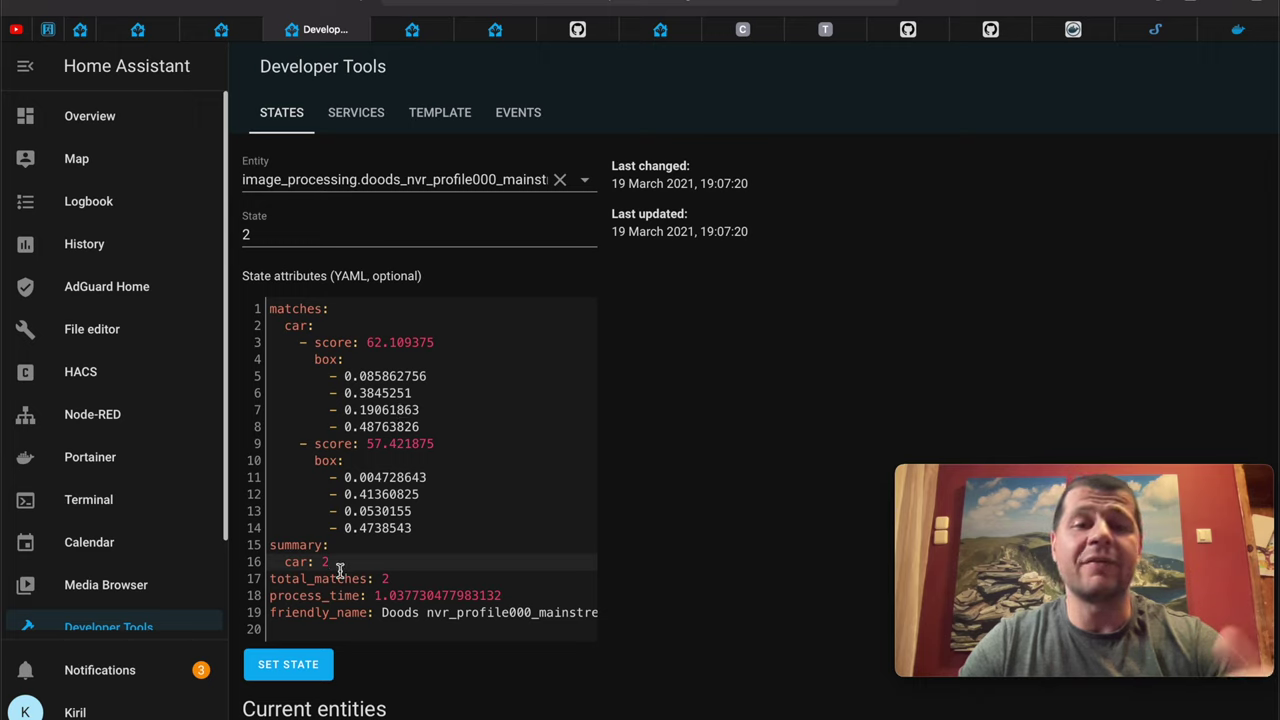
pyautogui.moveTo(331, 562); pyautogui.dragTo(291, 561)
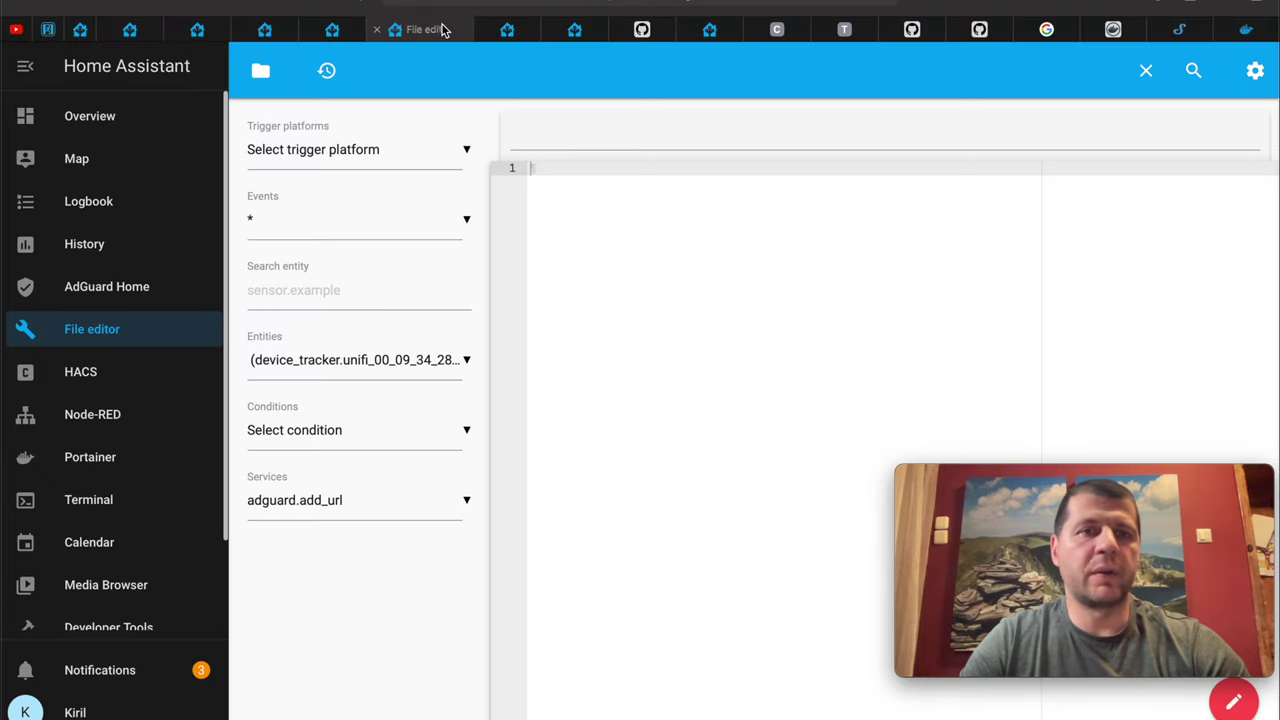
# Open automations.yaml and paste the DOODS motion and Telegram alert automations at line 1
pyautogui.click(263, 90)
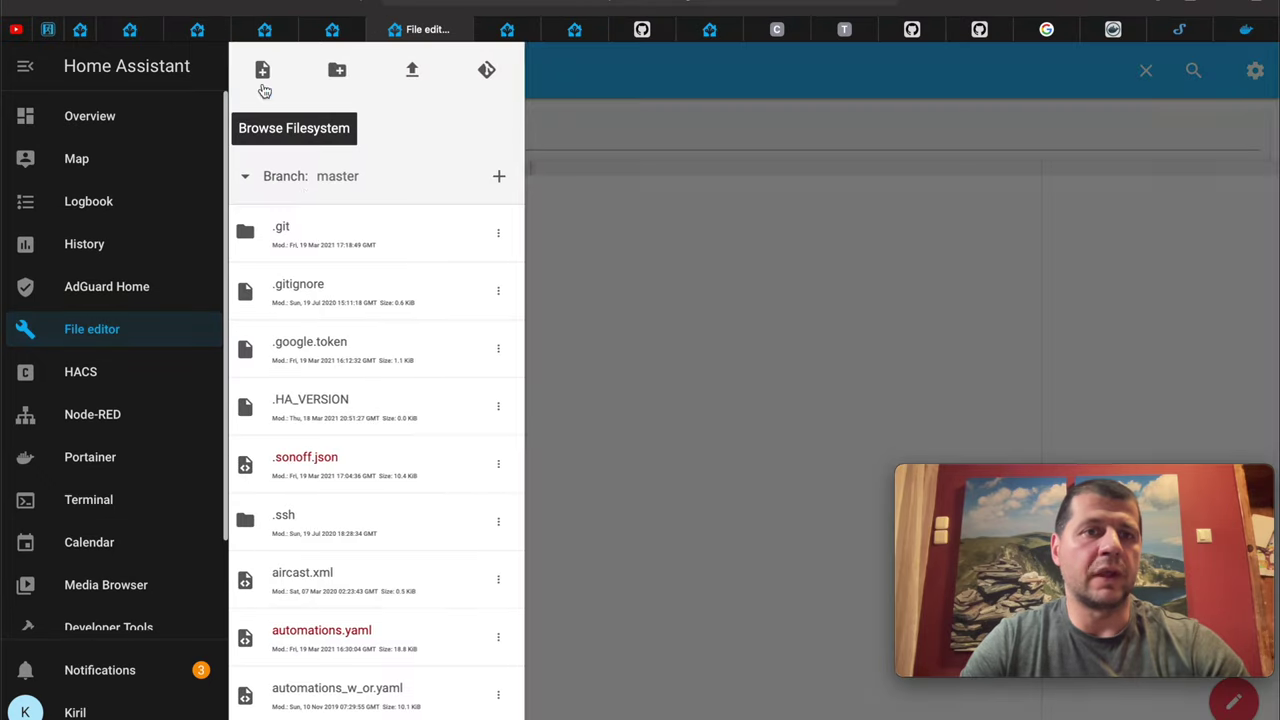
pyautogui.scroll(-2, 375, 380)
pyautogui.click(323, 526)
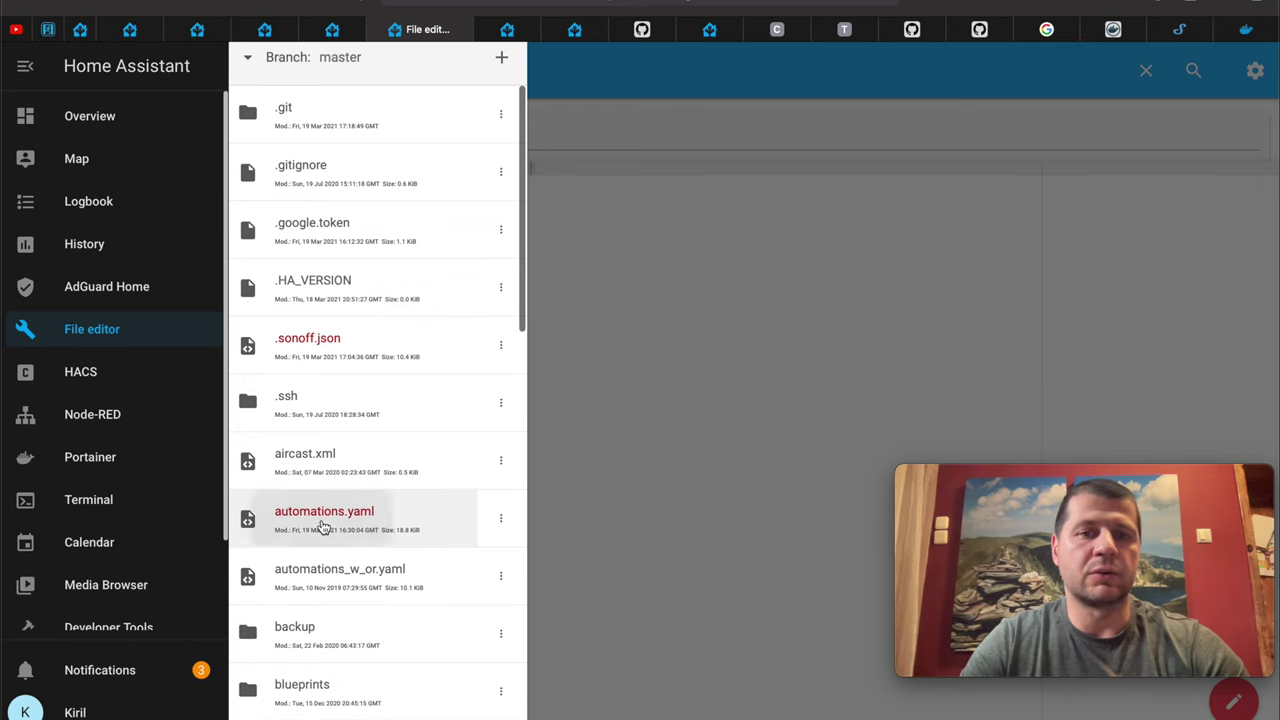
pyautogui.click(613, 170)
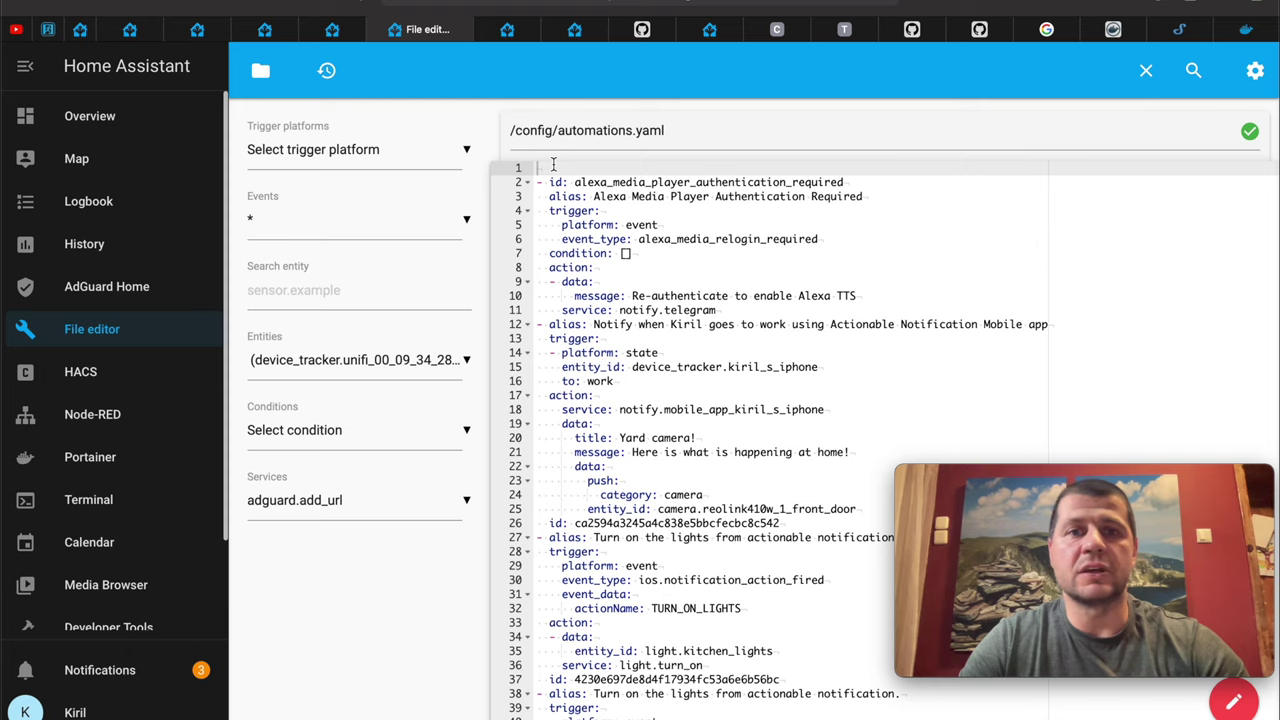
pyautogui.hotkey('ctrl', 'v')
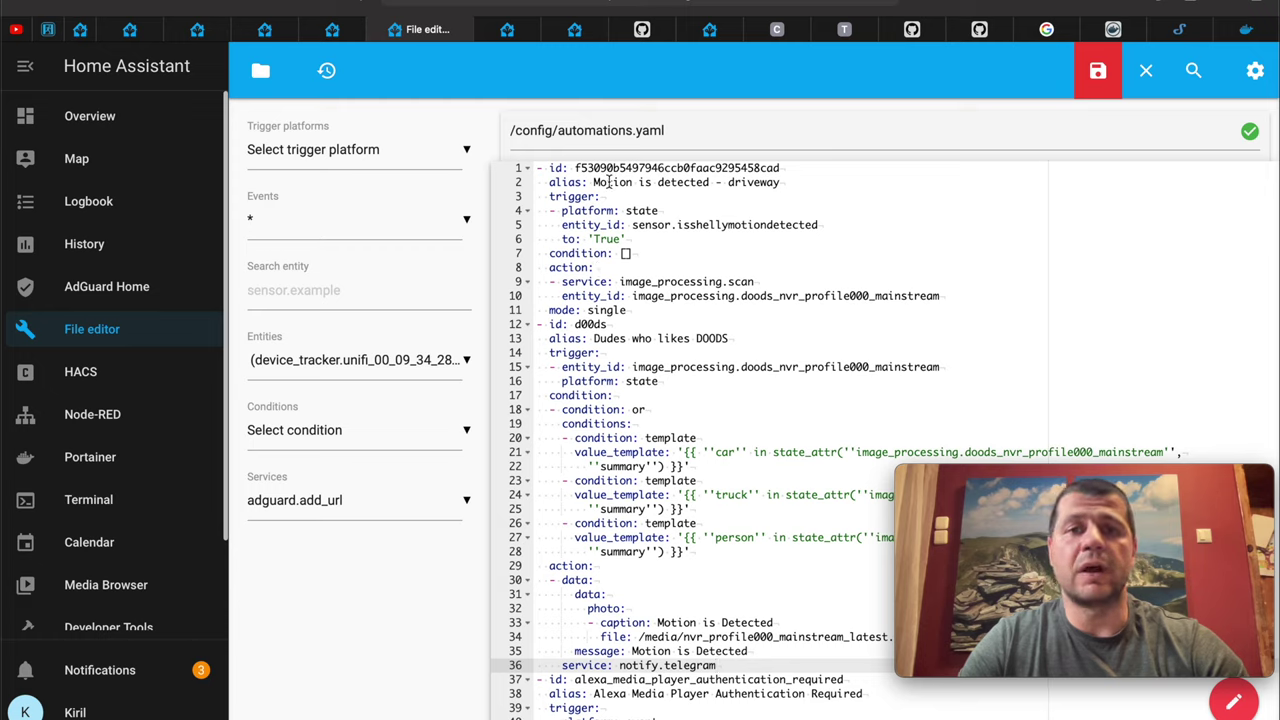
# Review the pasted driveway motion automation's name, motion sensor trigger entity and 'True' state
pyautogui.moveTo(594, 182); pyautogui.dragTo(780, 182)
pyautogui.click(730, 224)
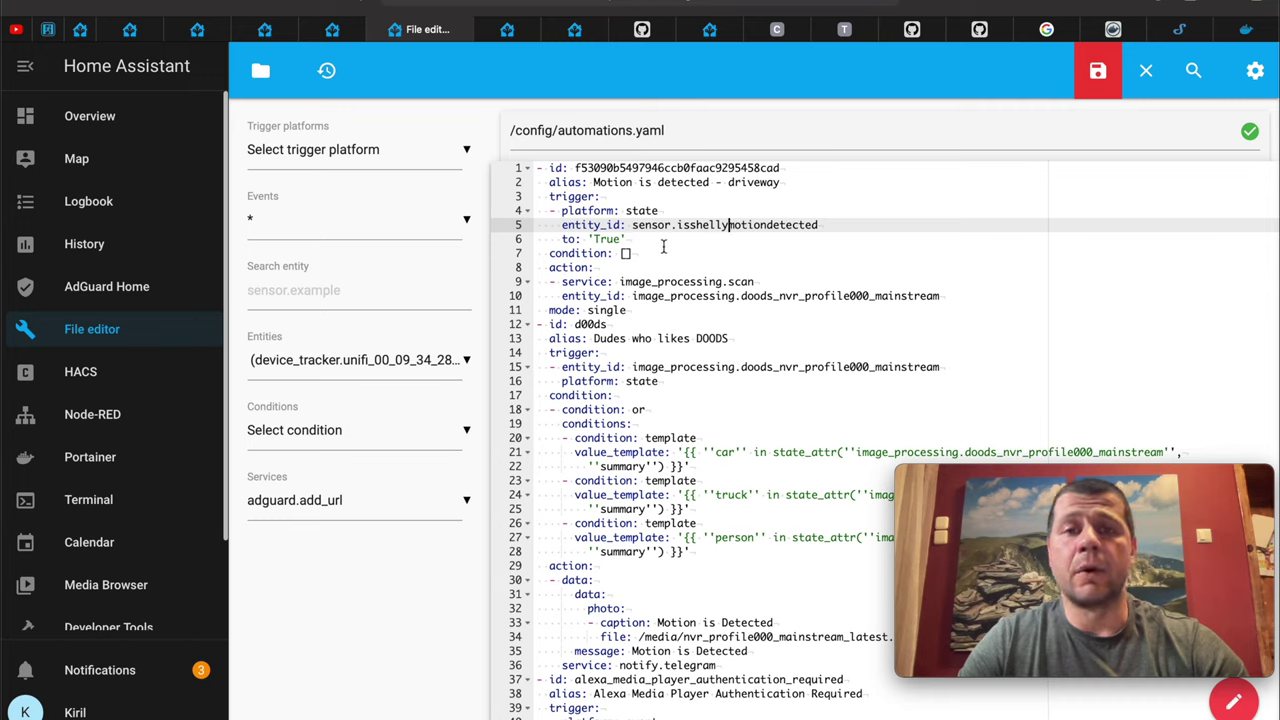
pyautogui.doubleClick(727, 224)
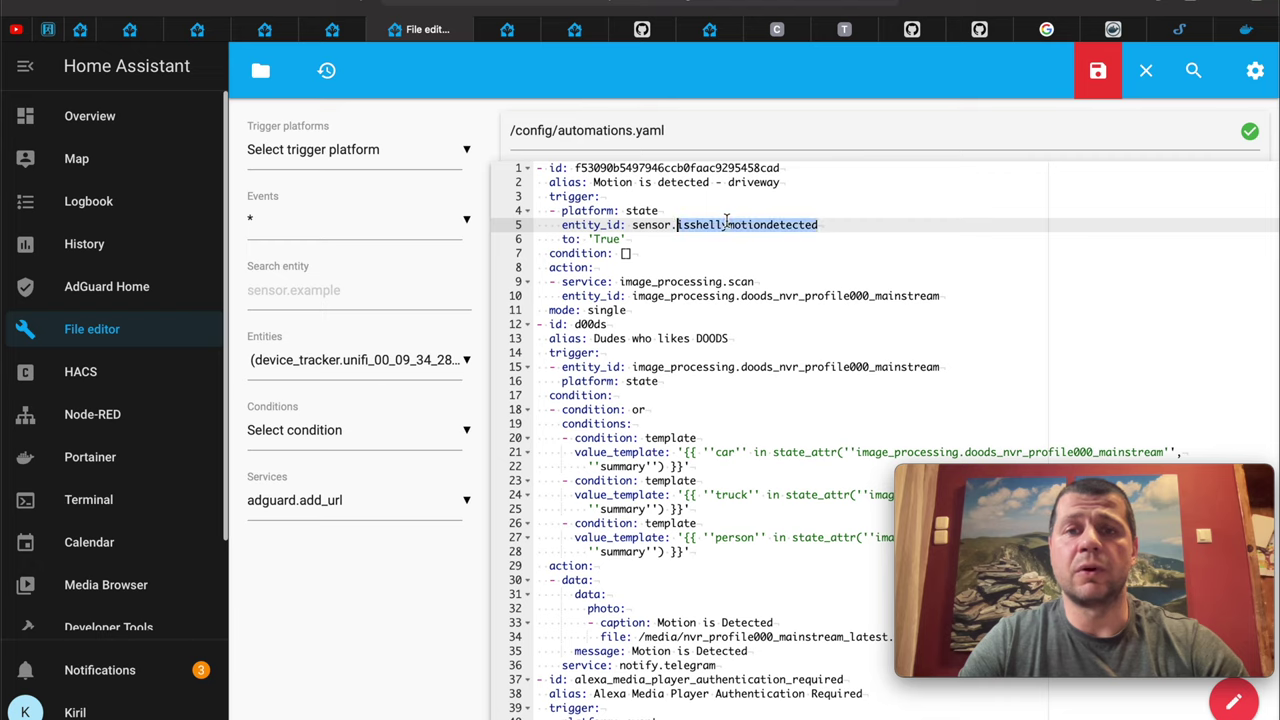
pyautogui.click(609, 240)
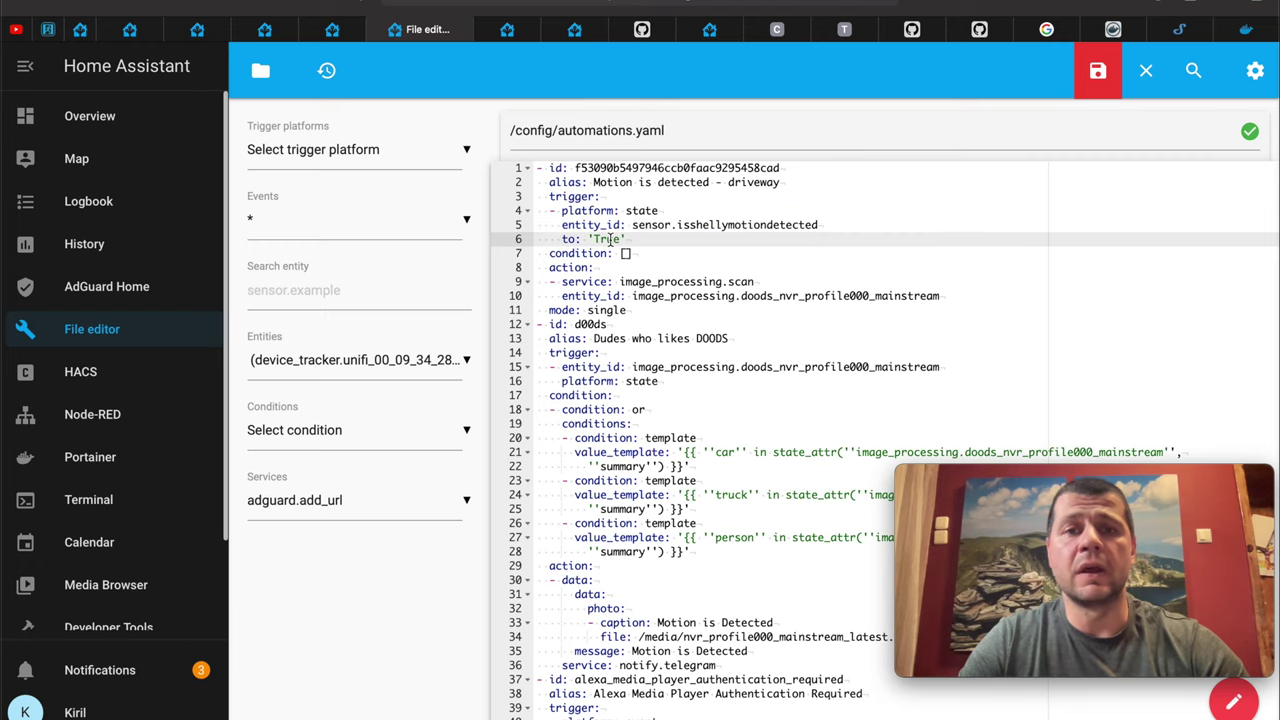
pyautogui.scroll(-2, 578, 210)
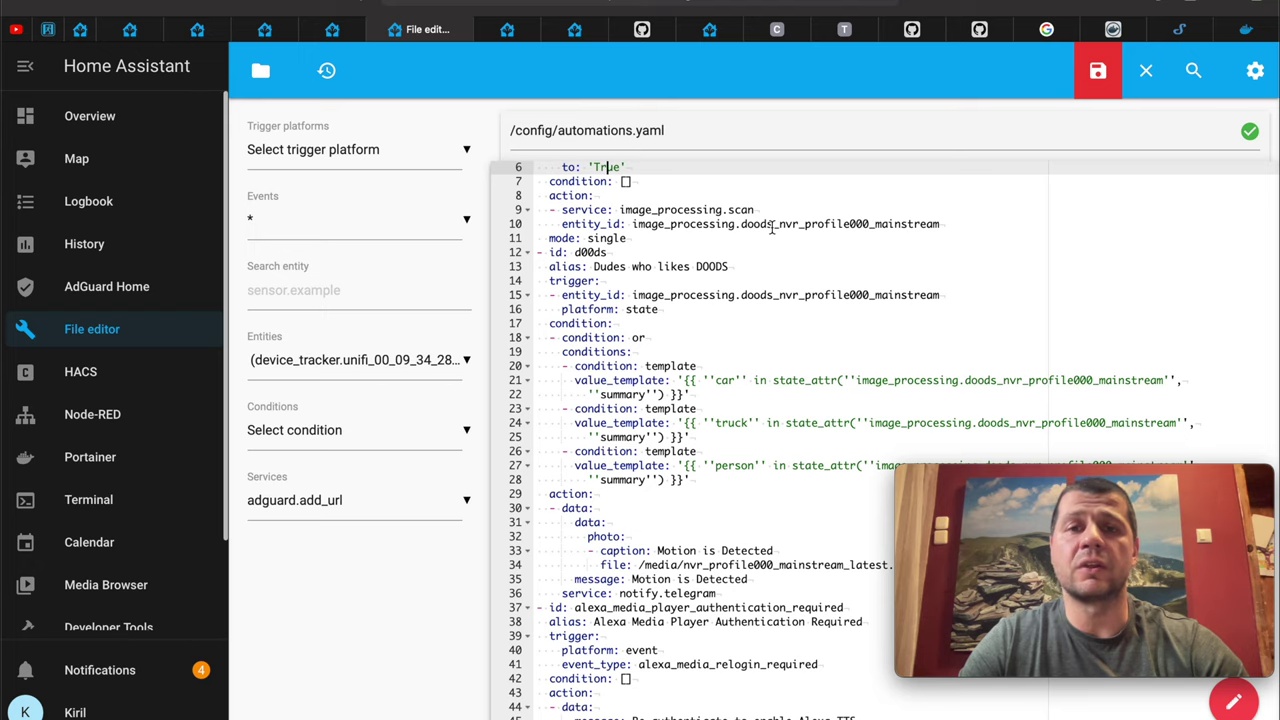
pyautogui.scroll(2, 771, 227)
pyautogui.scroll(2, 740, 250)
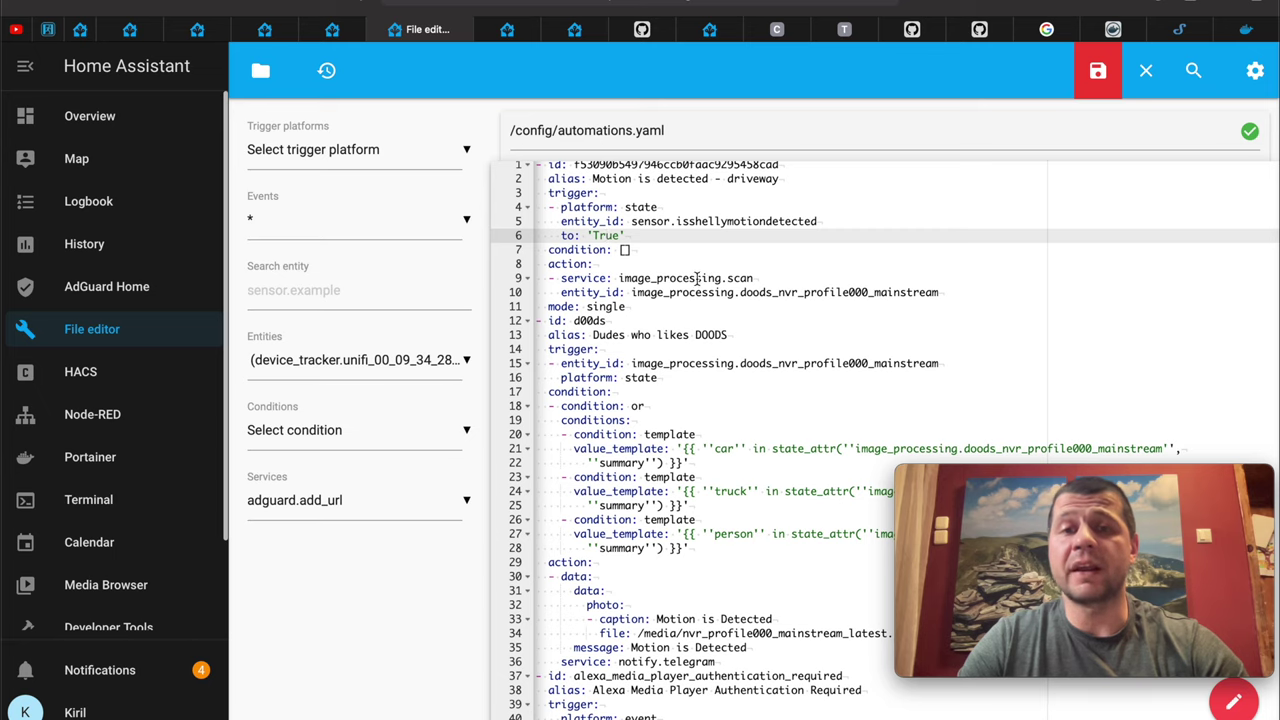
pyautogui.scroll(-2, 684, 298)
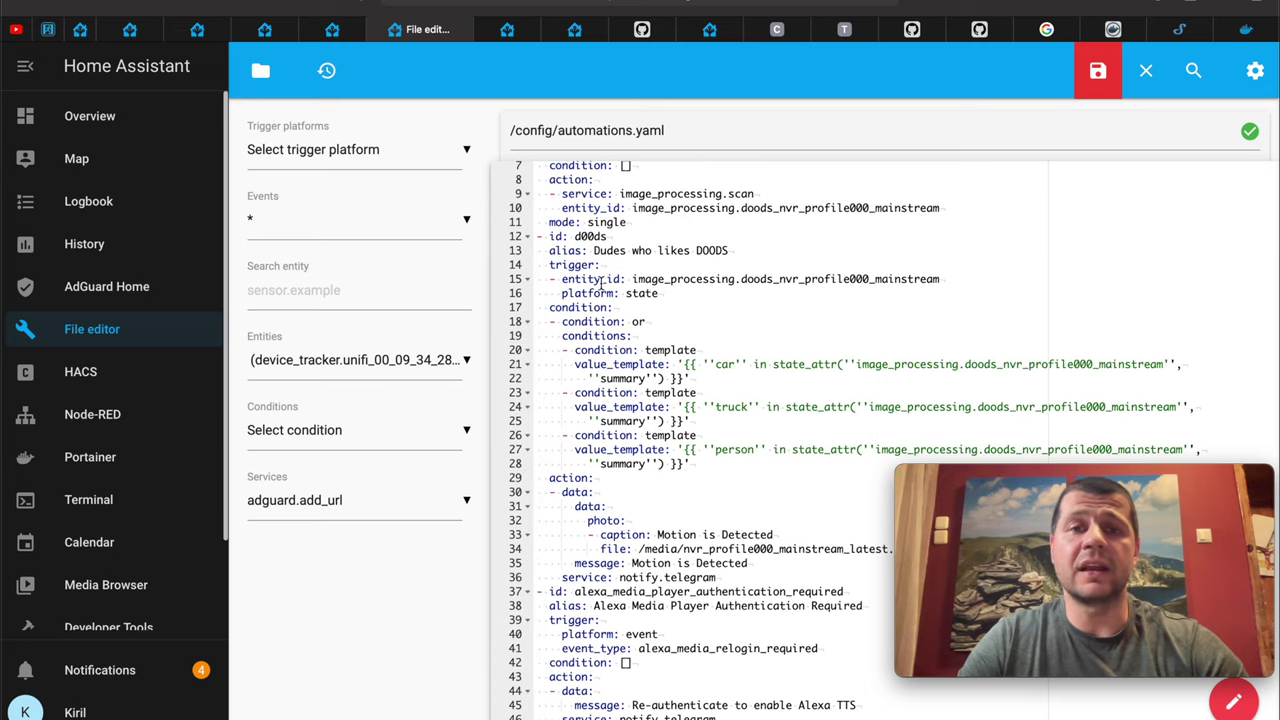
pyautogui.moveTo(540, 236); pyautogui.dragTo(632, 280)
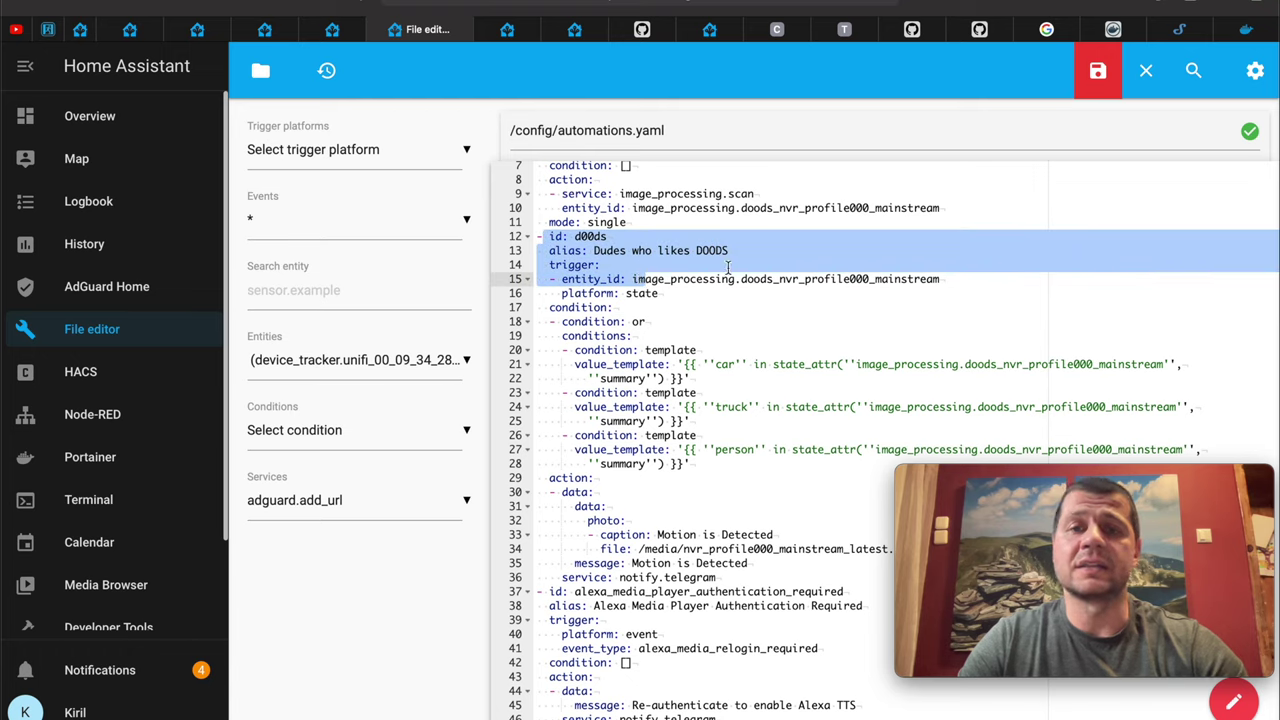
pyautogui.click(674, 297)
pyautogui.scroll(1, 660, 320)
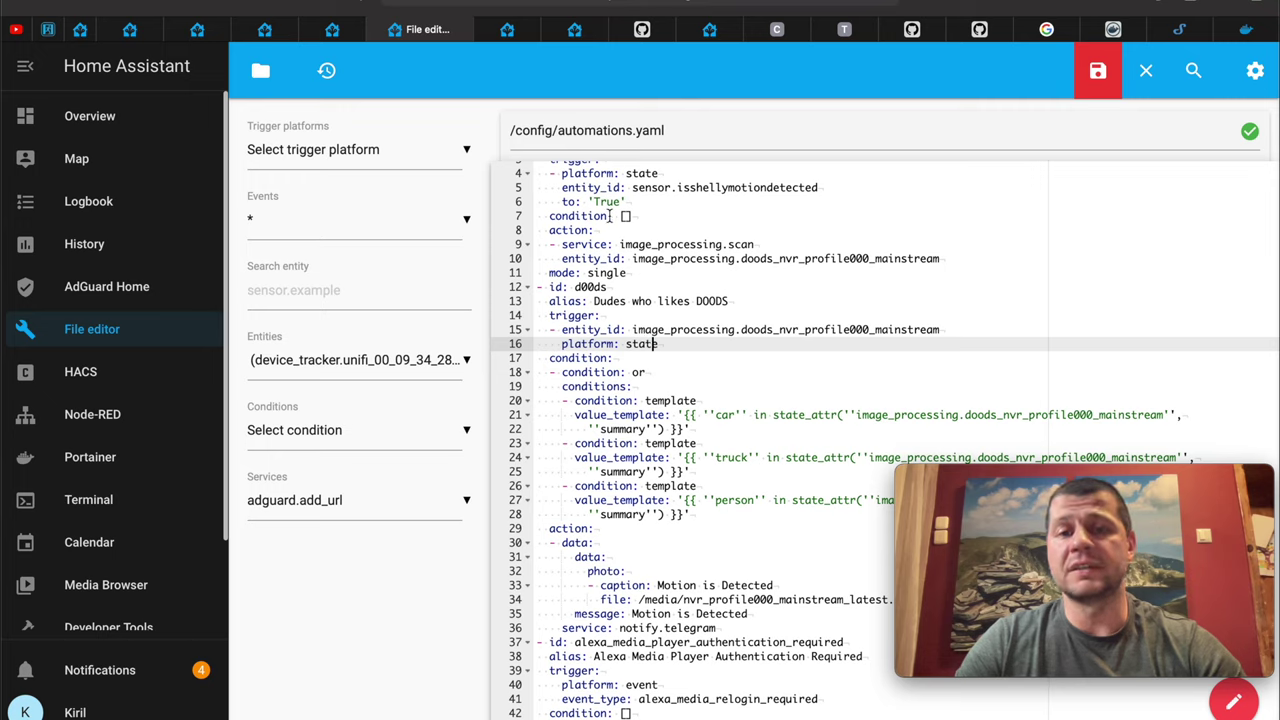
pyautogui.scroll(-2, 641, 348)
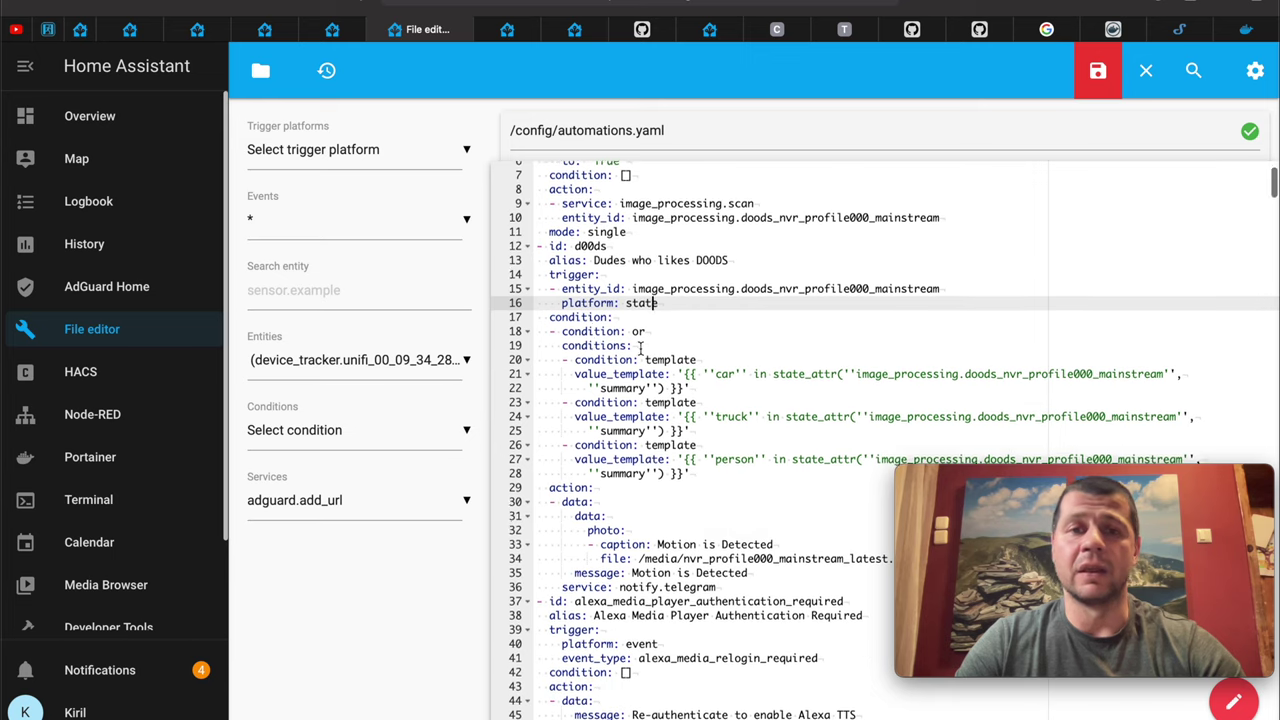
pyautogui.scroll(-1, 630, 347)
pyautogui.scroll(-2, 619, 345)
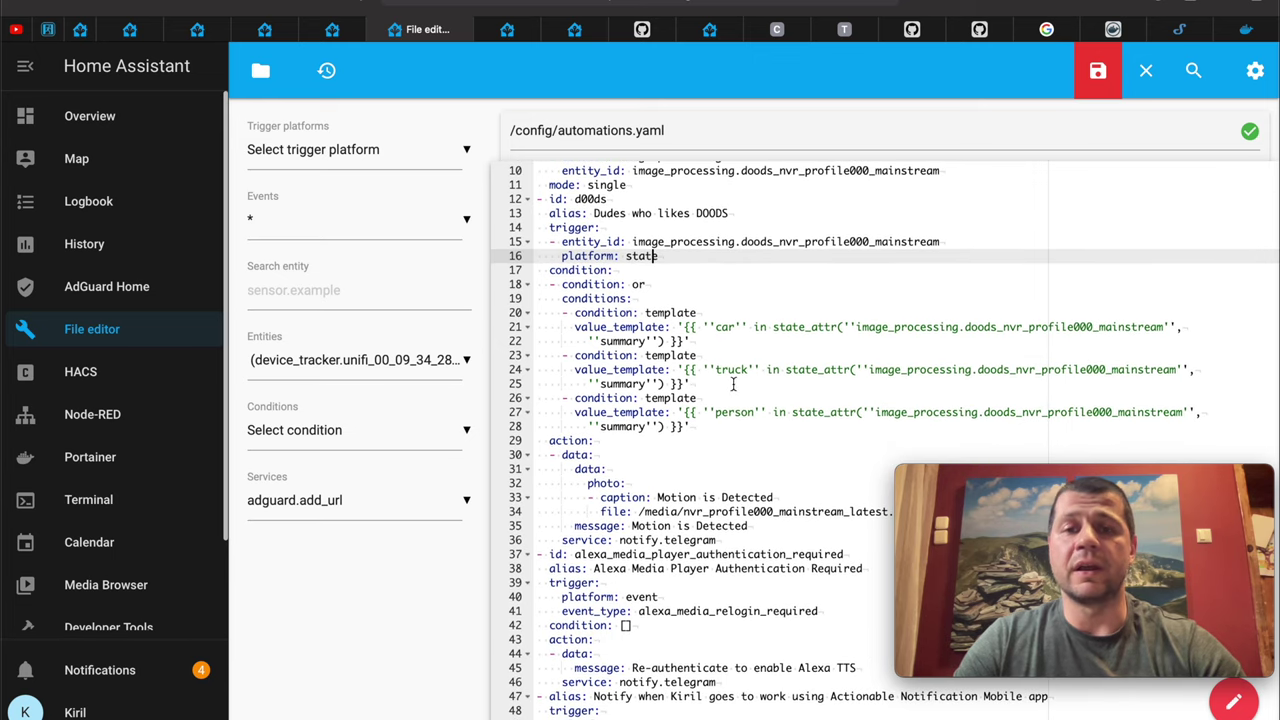
pyautogui.click(728, 327)
pyautogui.click(730, 370)
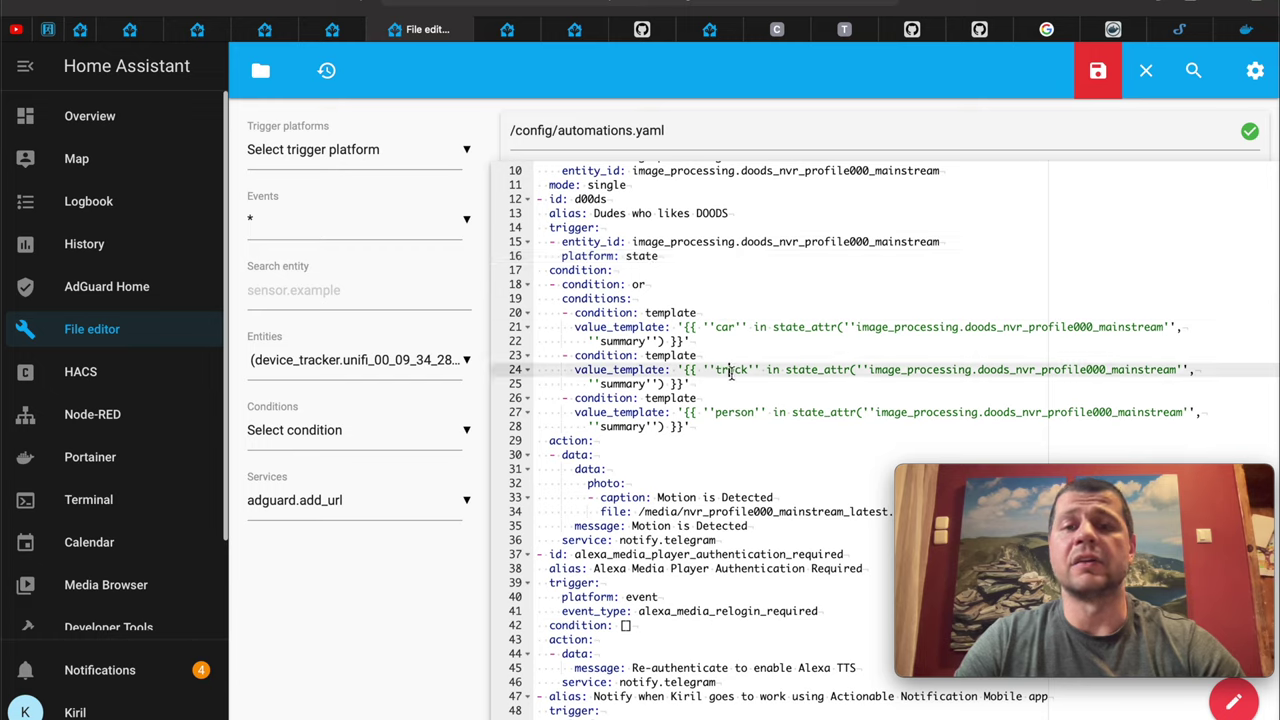
pyautogui.click(731, 408)
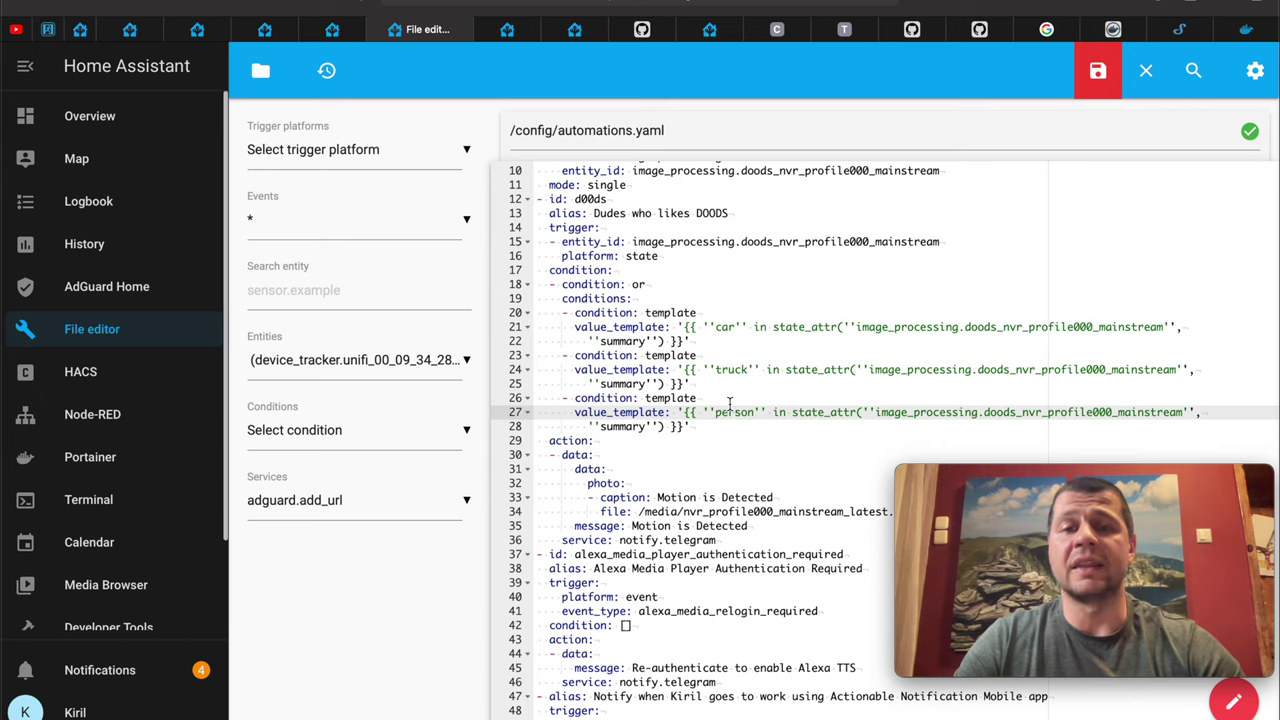
pyautogui.scroll(-2, 730, 404)
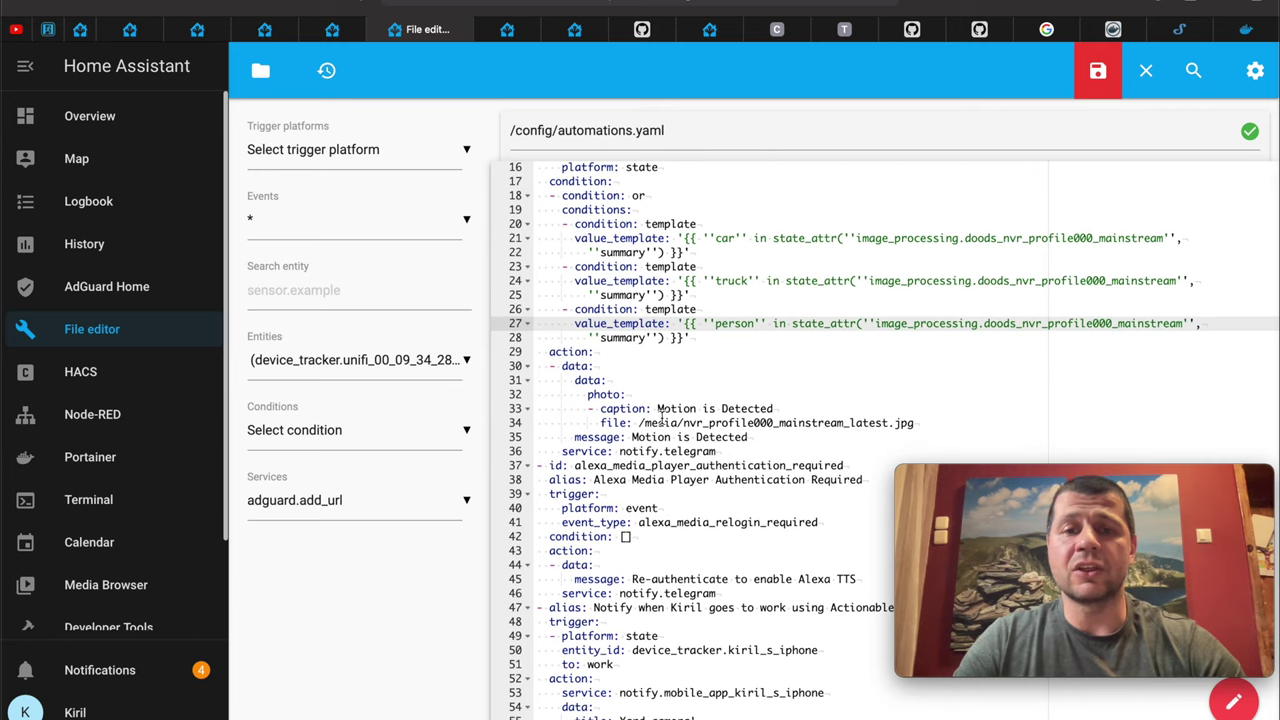
pyautogui.scroll(-1, 660, 440)
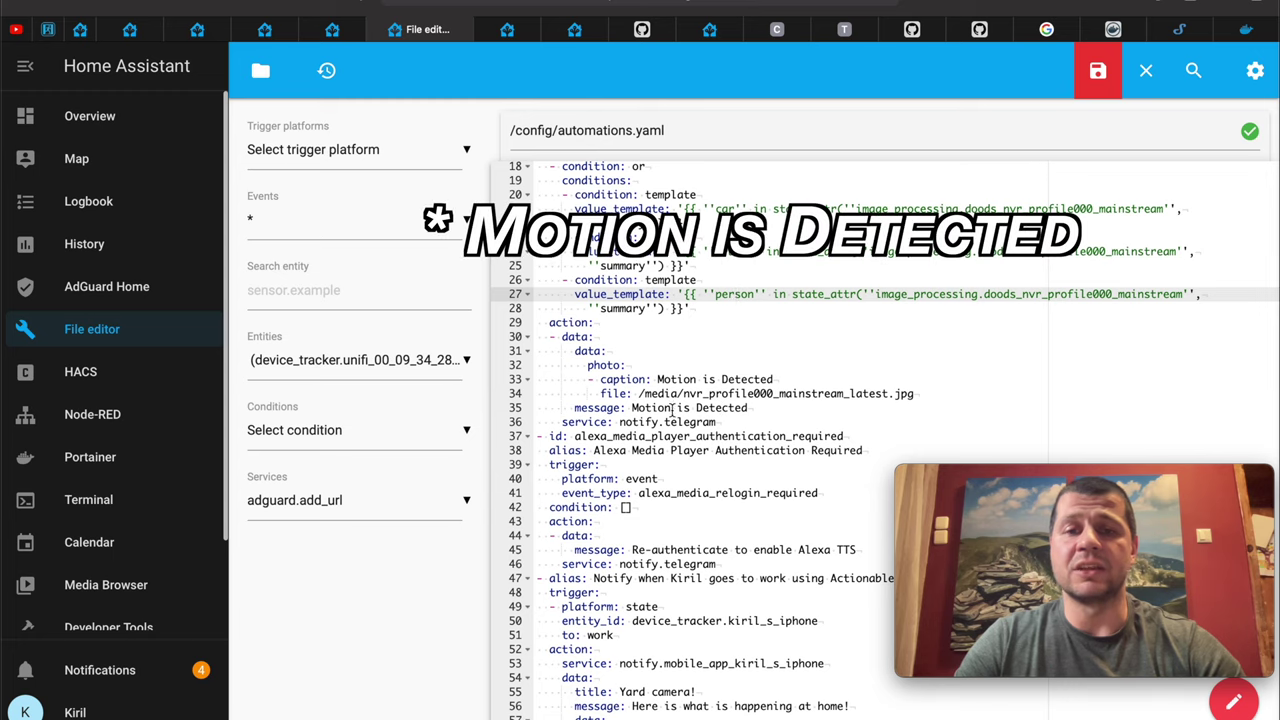
pyautogui.moveTo(640, 393); pyautogui.dragTo(915, 397)
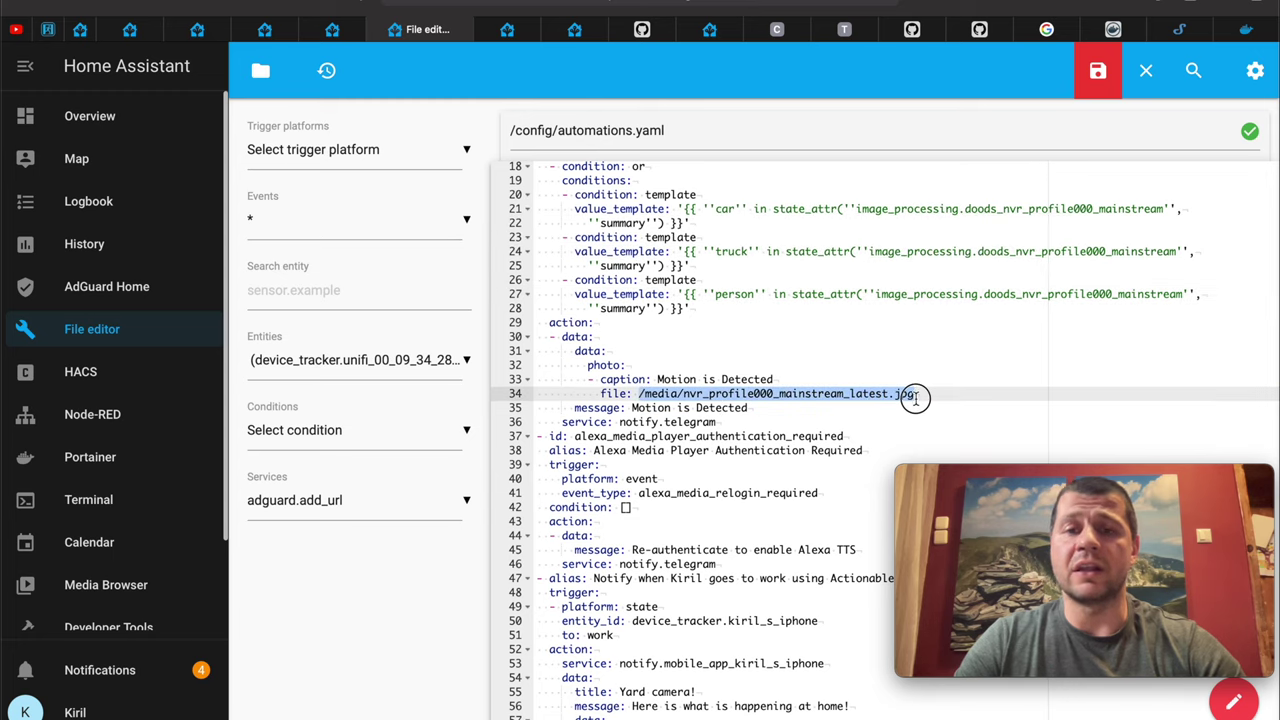
pyautogui.scroll(-1, 916, 397)
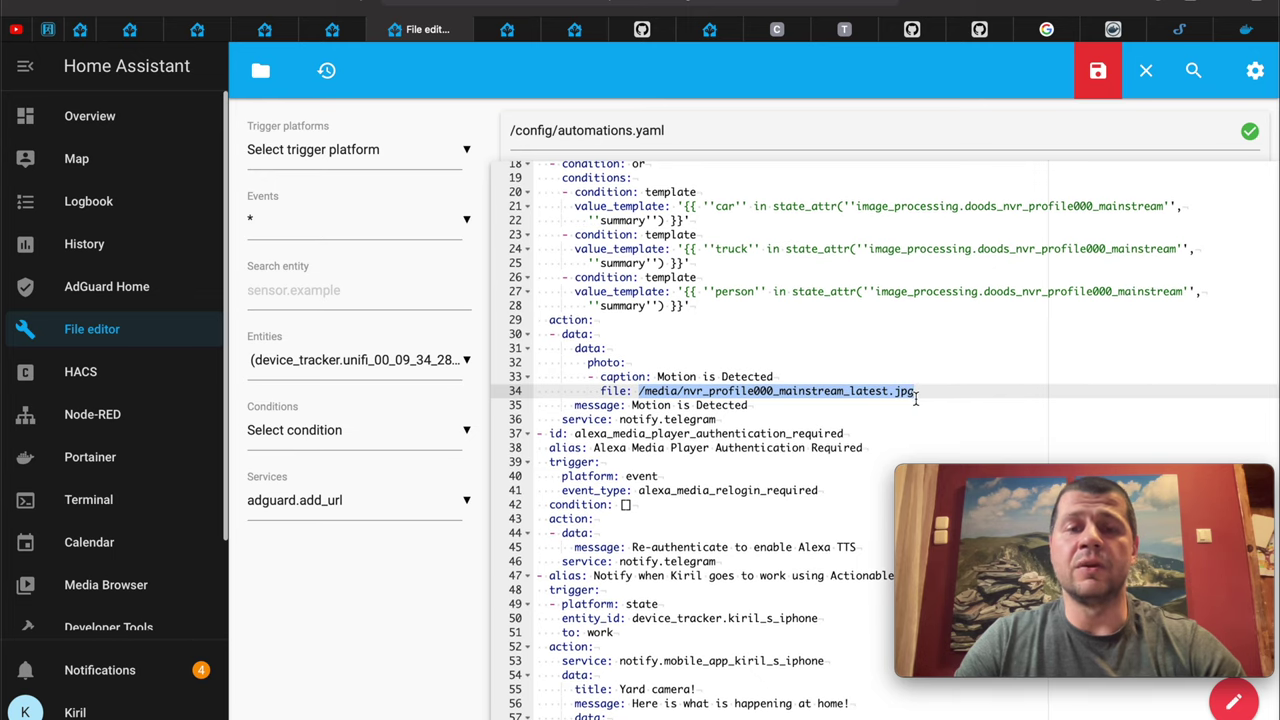
pyautogui.scroll(2, 915, 398)
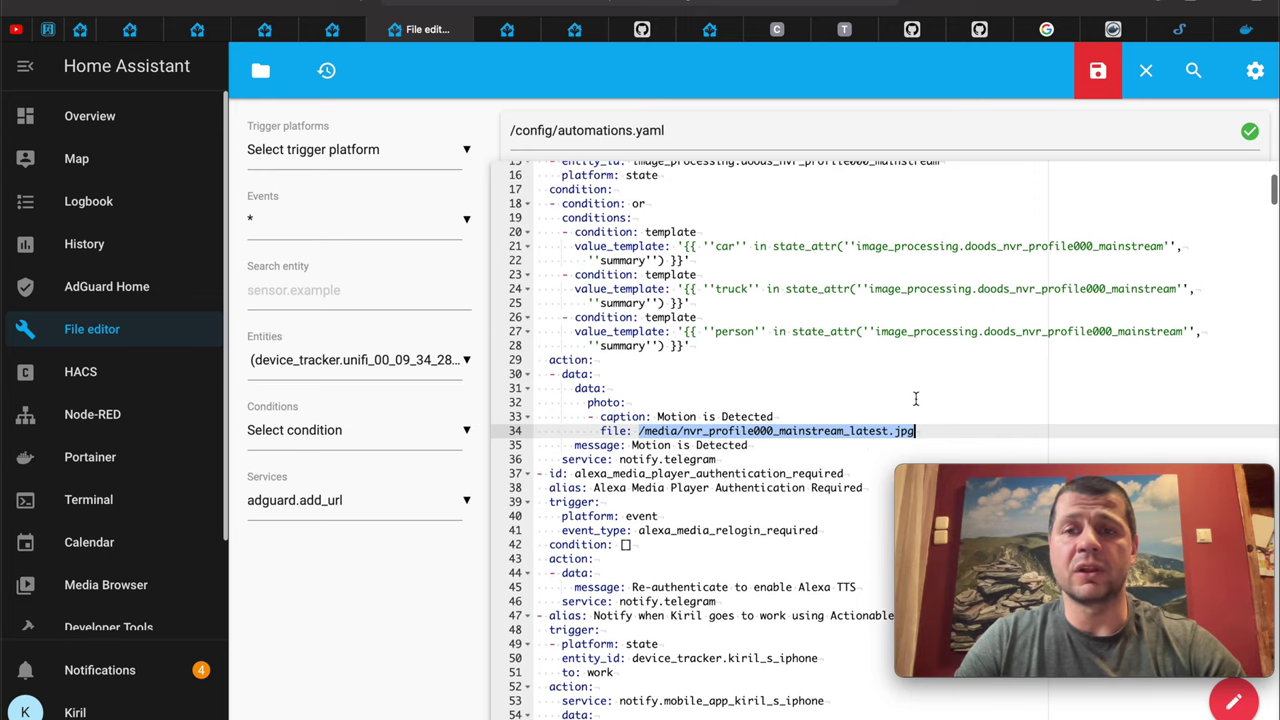
pyautogui.scroll(2, 915, 398)
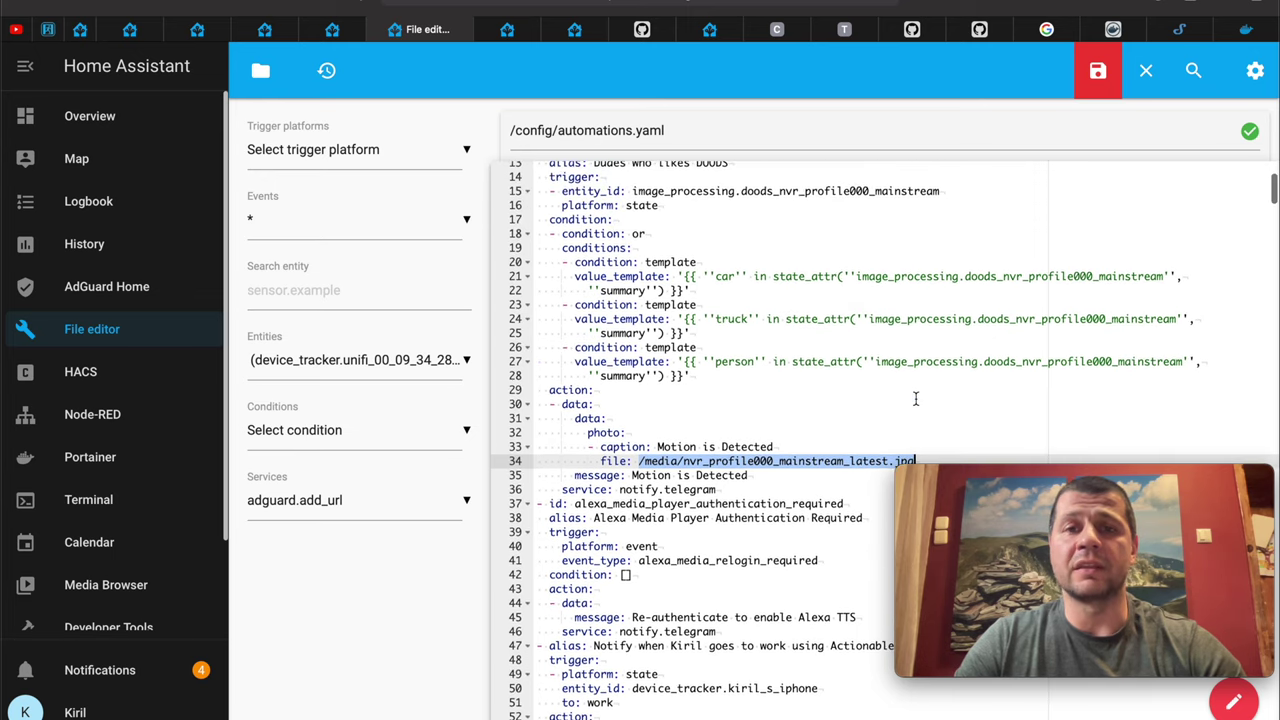